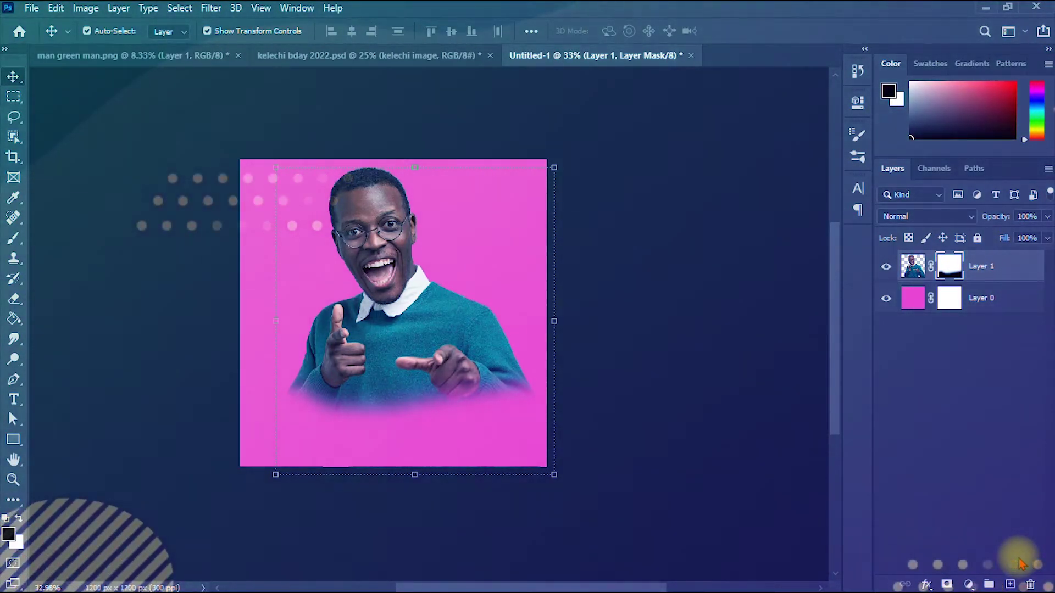
Step: Copy the cut-out man from his photo into the pink square Untitled-1 document
scroll(678, 283, up, 2)
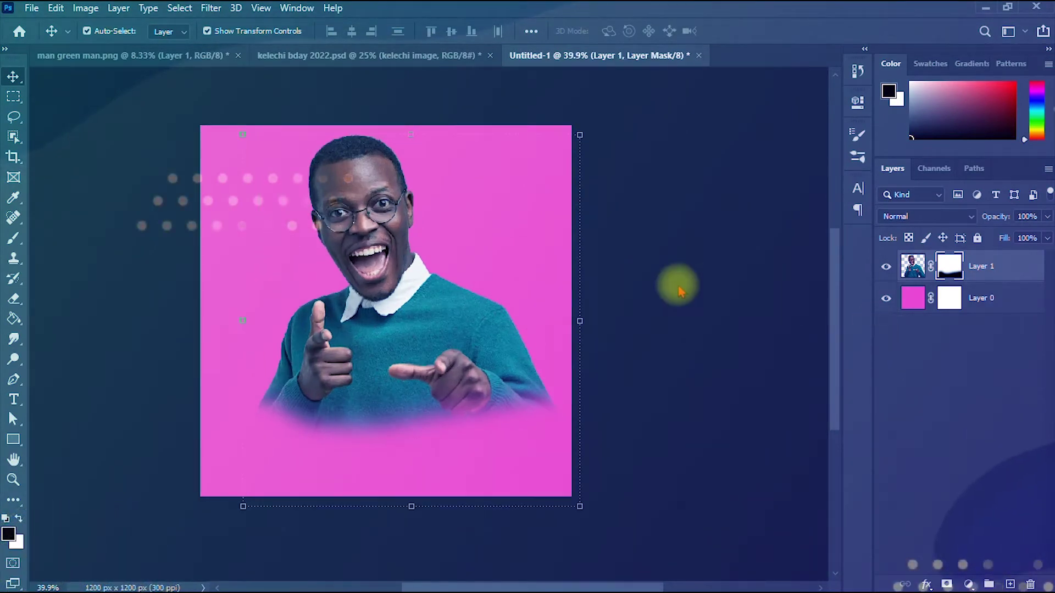
scroll(637, 301, down, 1)
scroll(539, 324, up, 3)
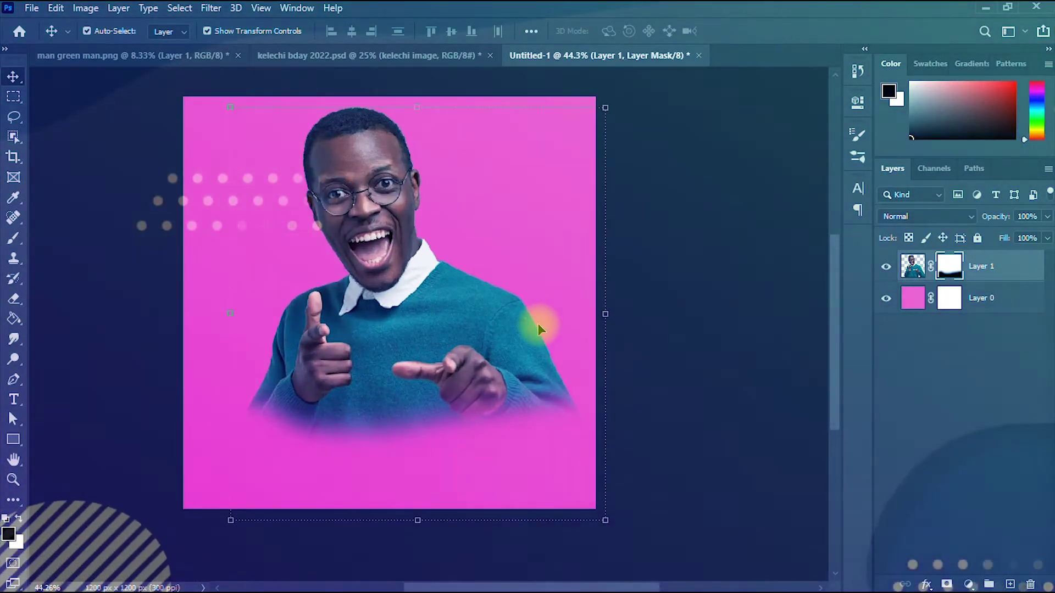
scroll(536, 323, up, 1)
scroll(535, 322, down, 3)
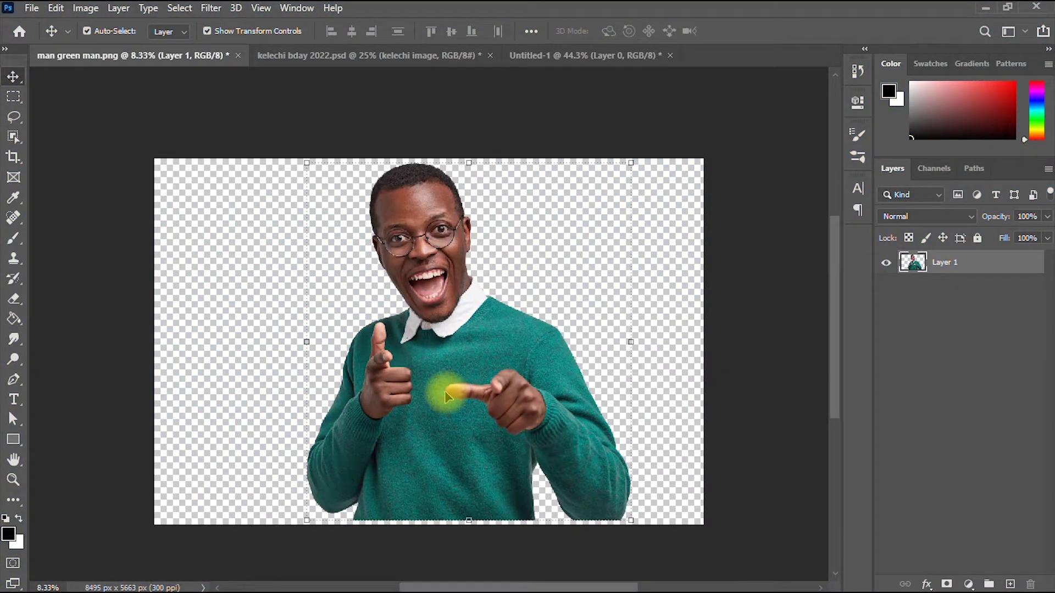
drag(500, 390, 448, 194)
Step: Scale the man down to about 26 percent and commit the transform
scroll(446, 204, down, 8)
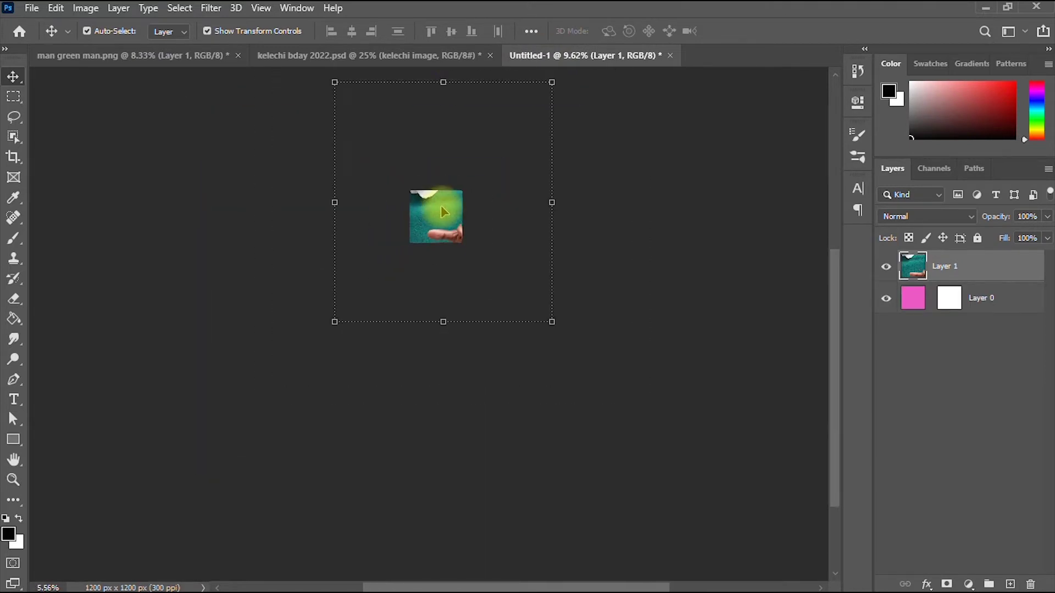
drag(444, 82, 454, 180)
drag(459, 326, 443, 243)
click(764, 30)
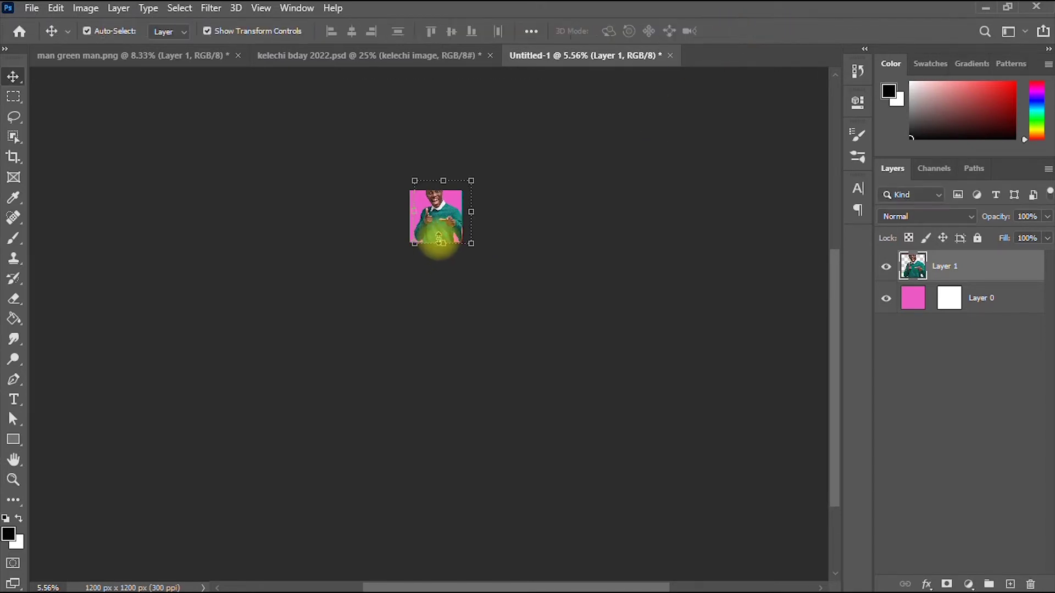
scroll(439, 230, up, 2)
scroll(439, 229, up, 1)
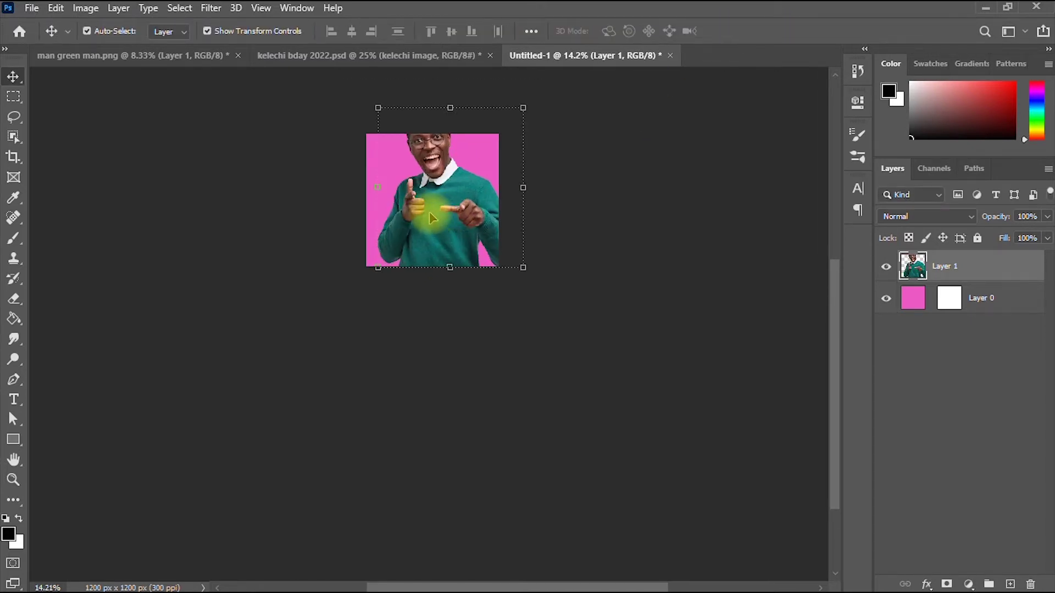
click(13, 460)
drag(246, 328, 212, 458)
scroll(281, 319, up, 2)
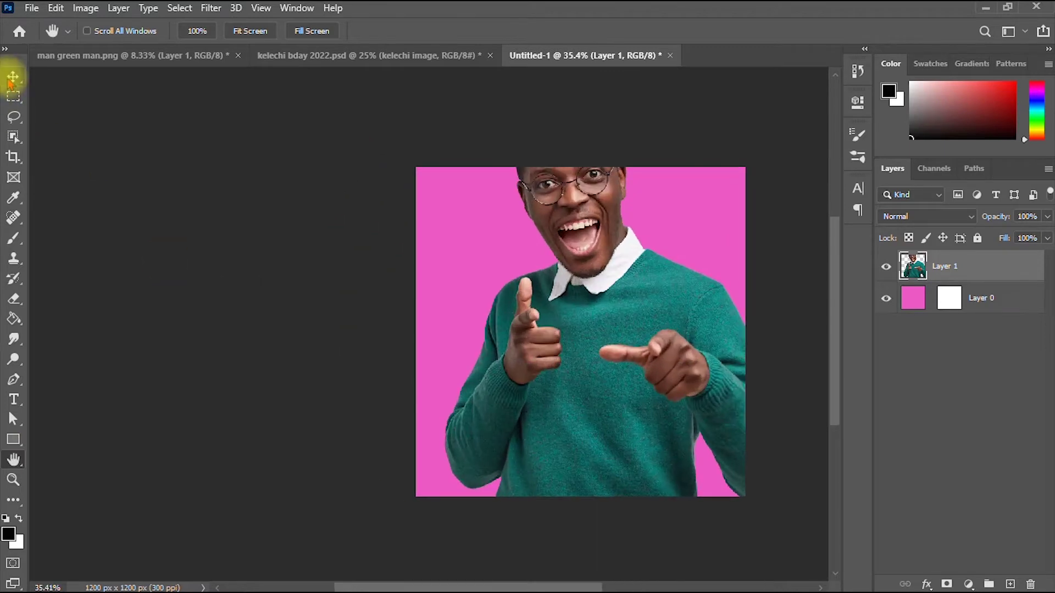
Step: Rescale Layer 1 to about 66 percent, set him low in the pink square, and commit
click(13, 76)
drag(622, 101, 624, 258)
drag(608, 365, 574, 419)
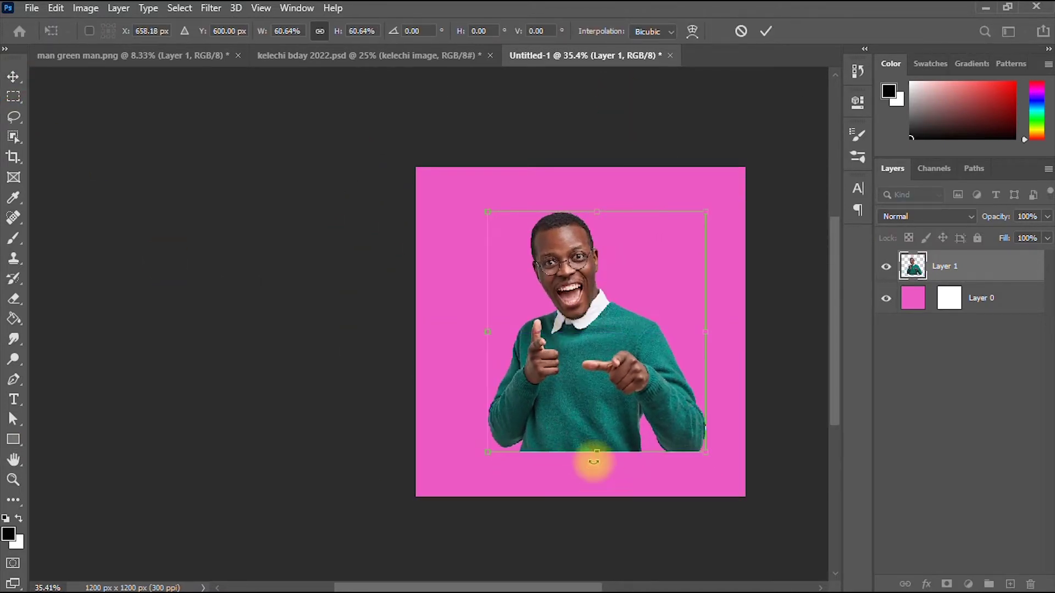
drag(596, 453, 597, 473)
click(767, 31)
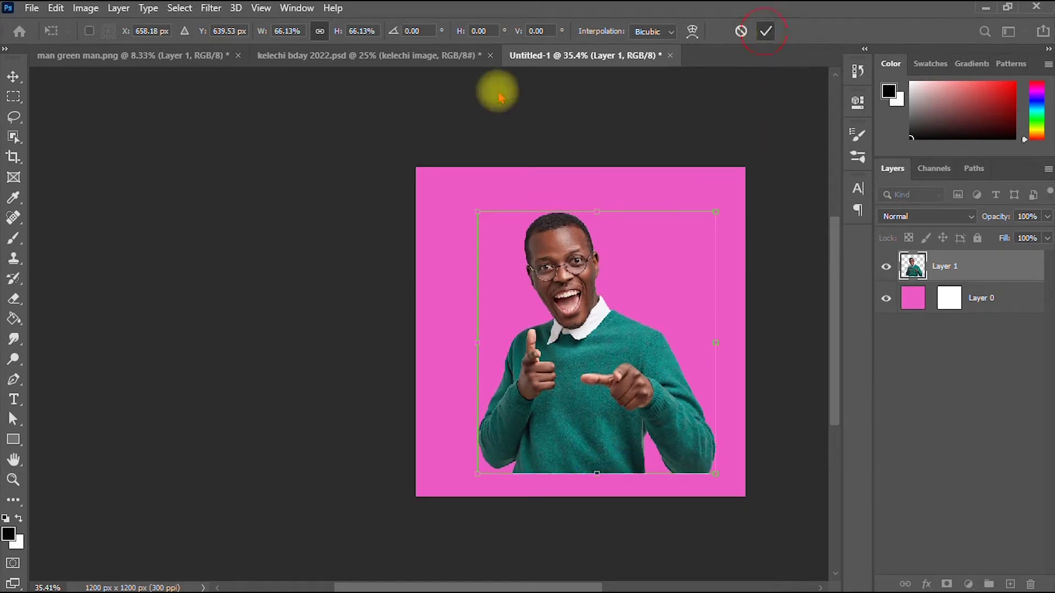
click(13, 460)
drag(357, 347, 143, 330)
scroll(177, 330, up, 3)
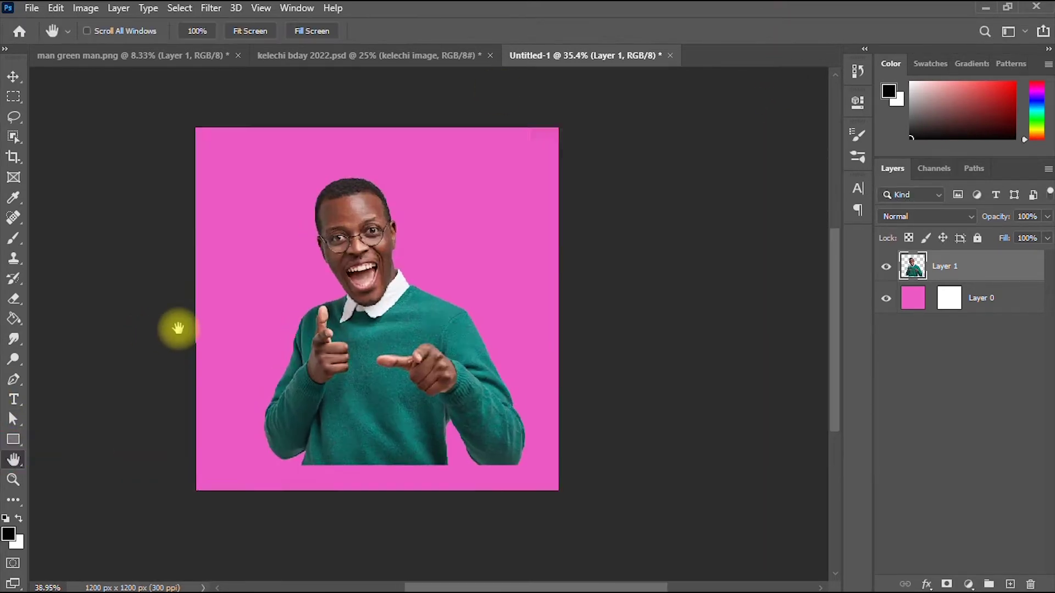
scroll(205, 314, down, 1)
key(v)
scroll(561, 354, down, 1)
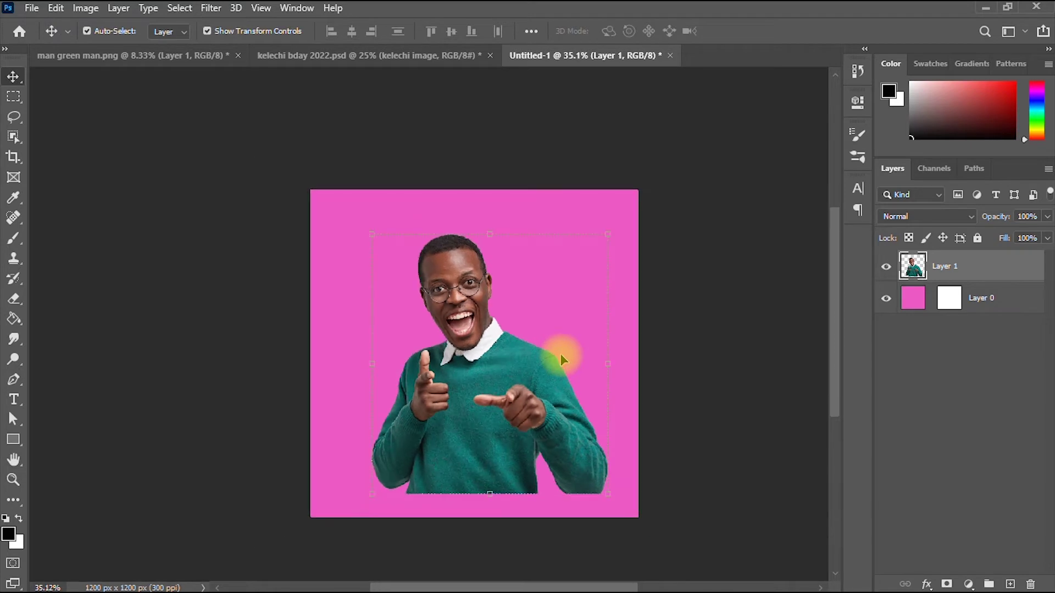
scroll(561, 354, up, 2)
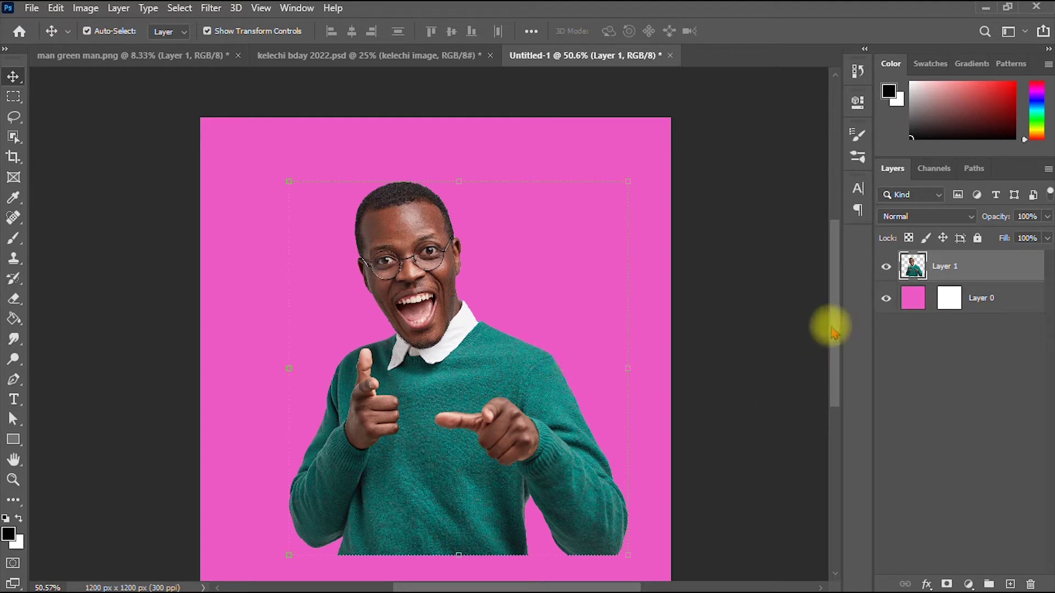
mouse_move(834, 330)
mouse_down()
mouse_move(837, 360)
mouse_move(843, 335)
mouse_up()
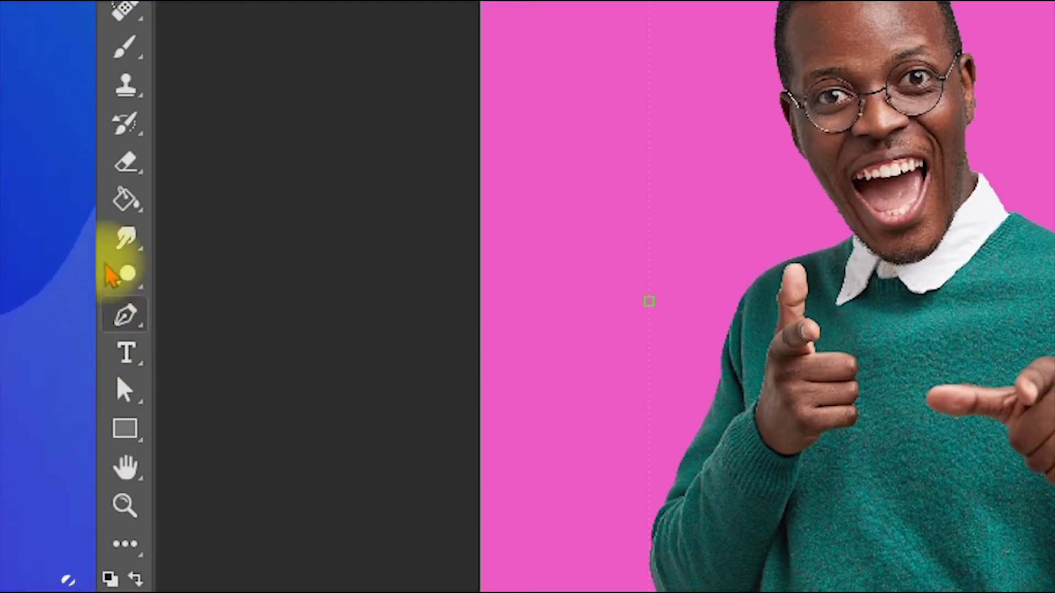
right_click(126, 200)
click(209, 225)
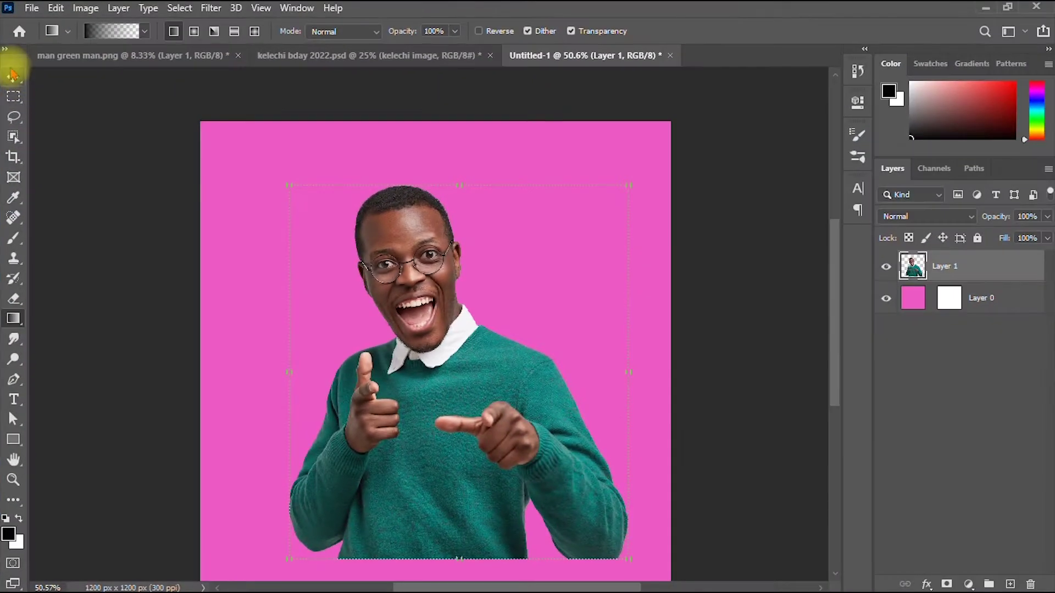
click(13, 78)
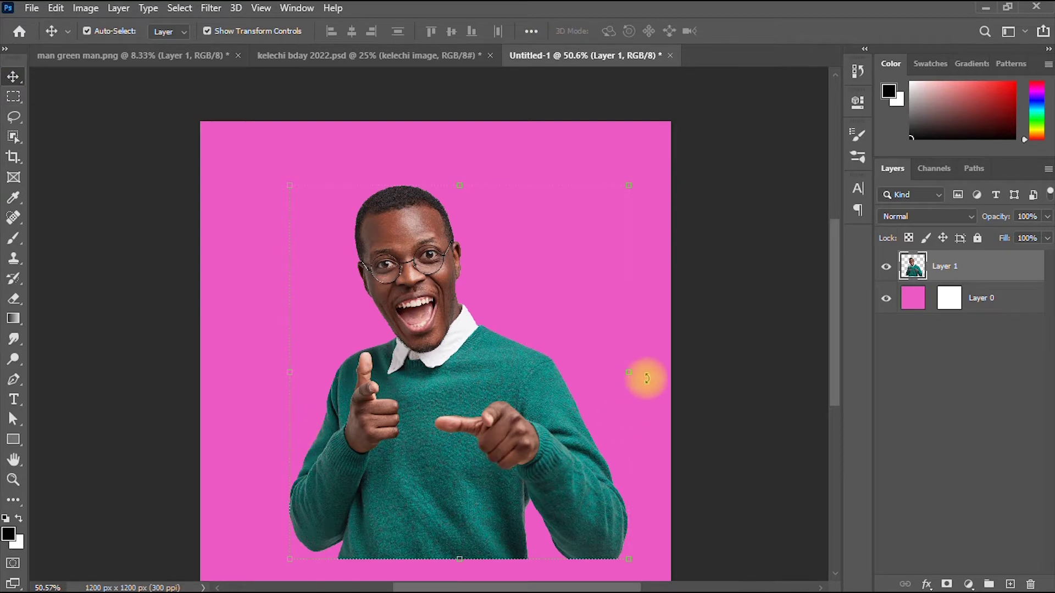
scroll(442, 420, down, 1)
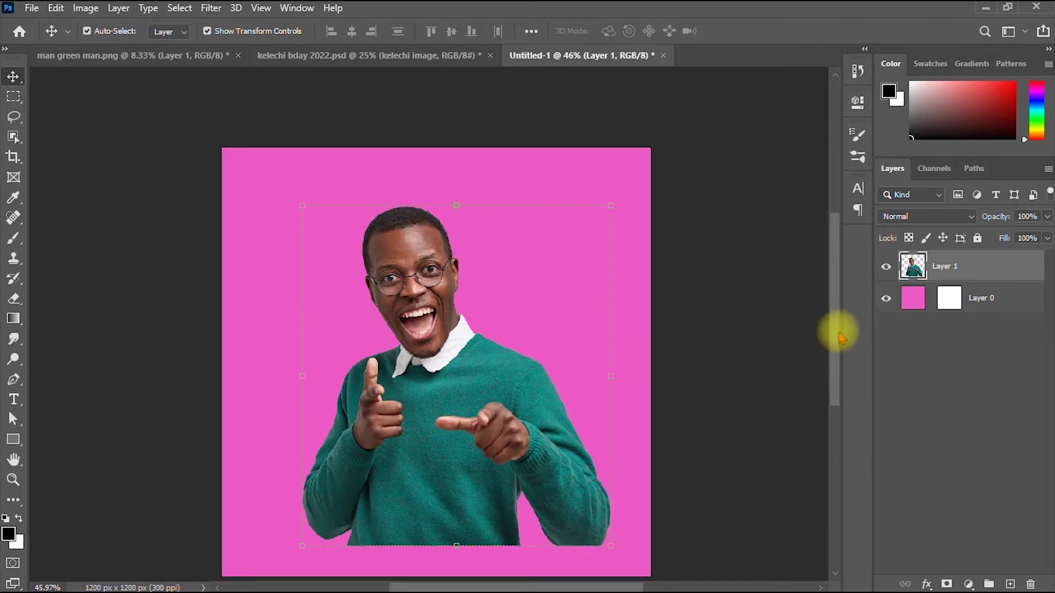
drag(837, 334, 837, 351)
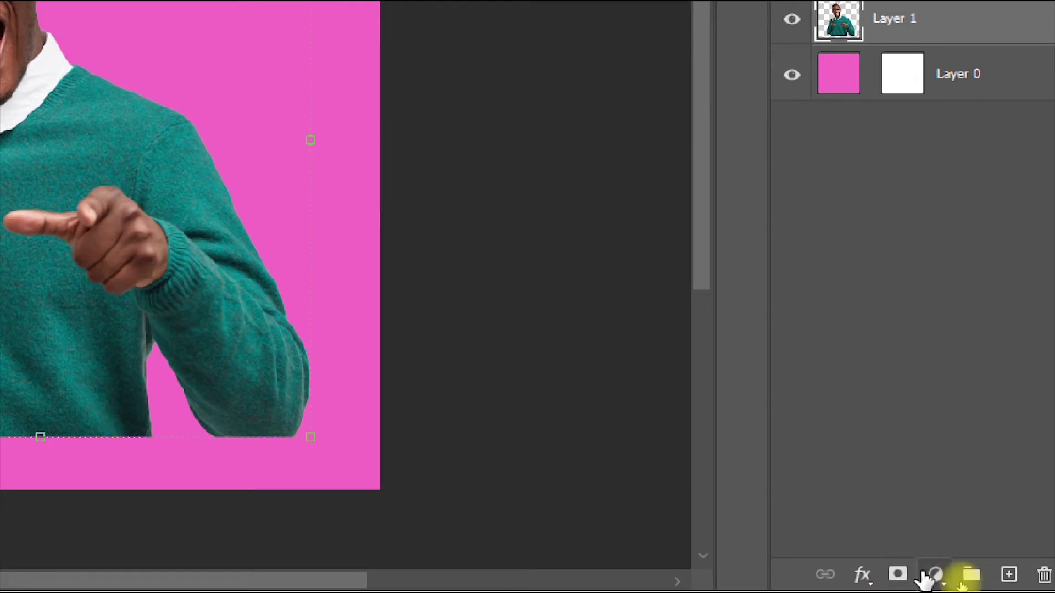
Step: Give Layer 1 a white layer mask from the Layers panel's mask button
key(Escape)
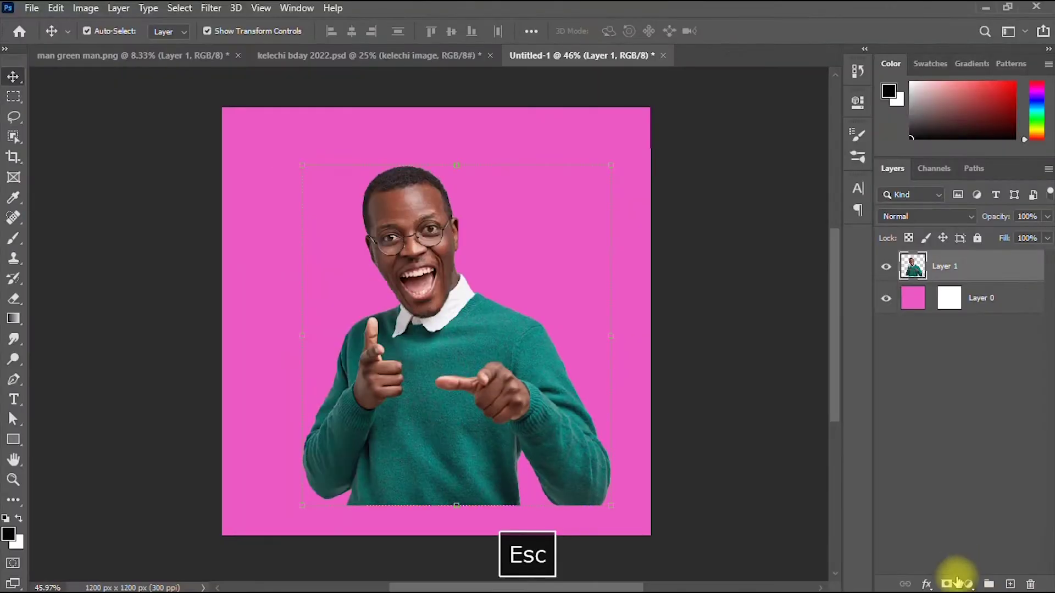
click(945, 584)
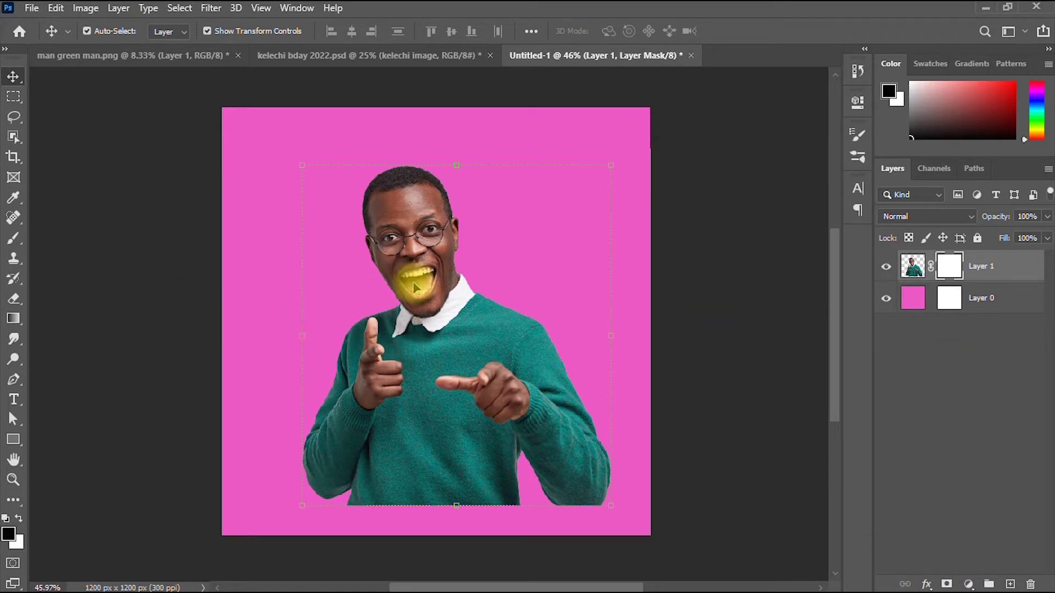
scroll(407, 286, down, 2)
scroll(408, 283, up, 3)
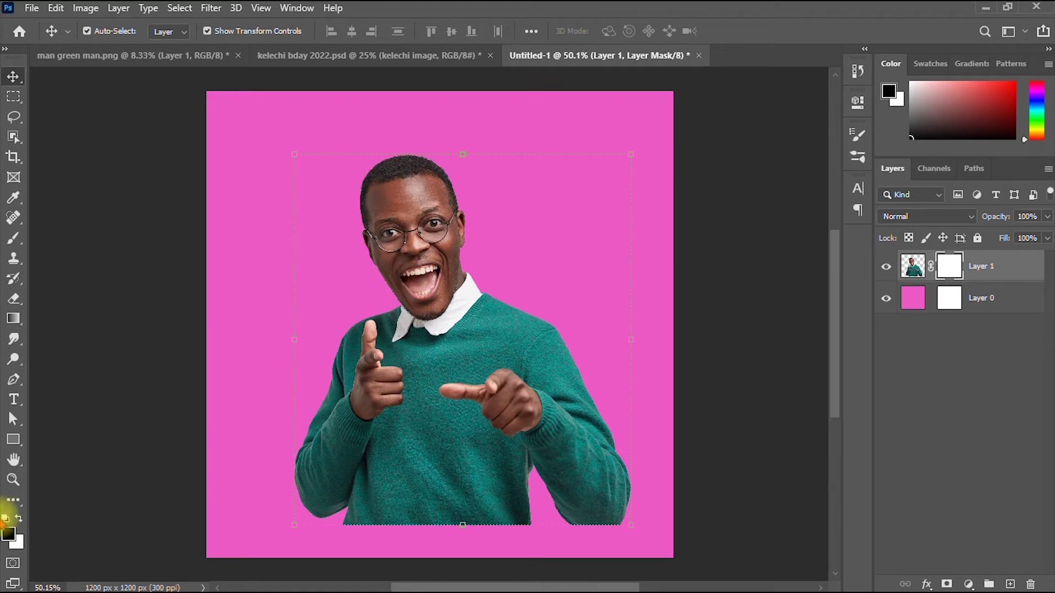
Step: Pick the Gradient tool and choose the black Foreground to Transparent preset from Basics
click(14, 319)
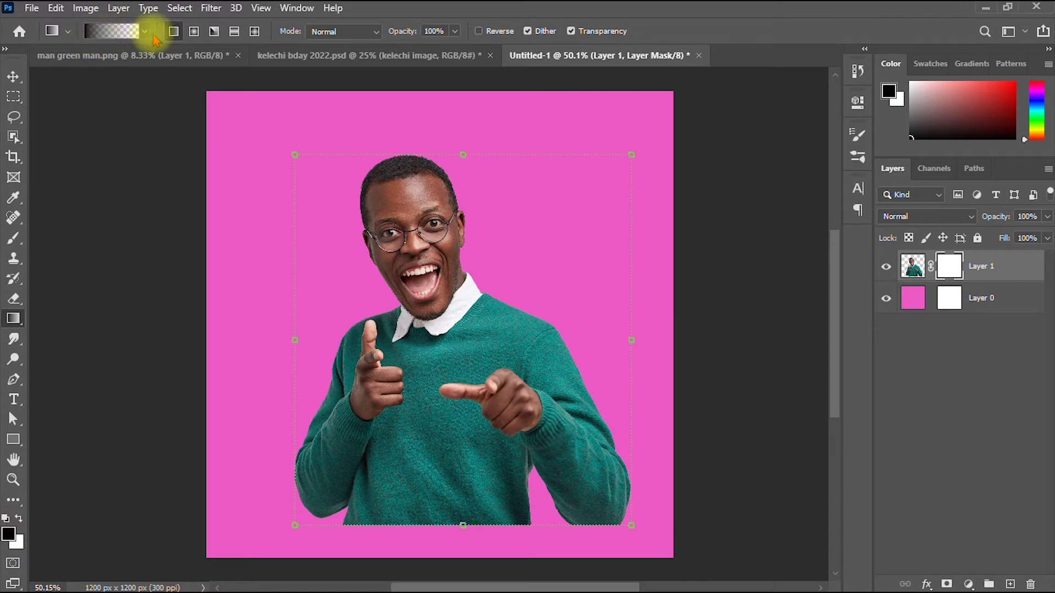
click(109, 36)
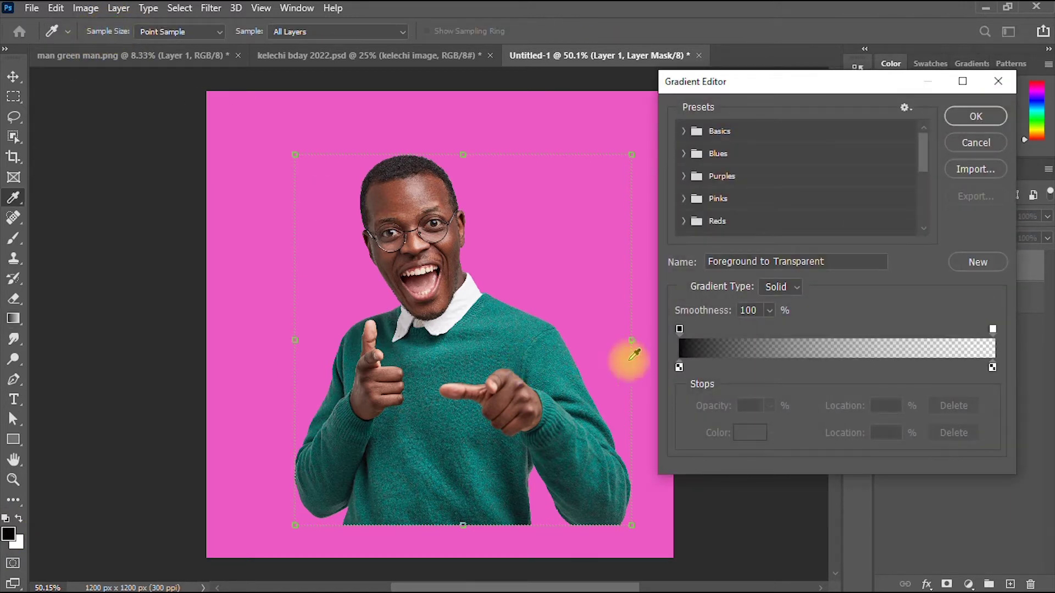
click(680, 367)
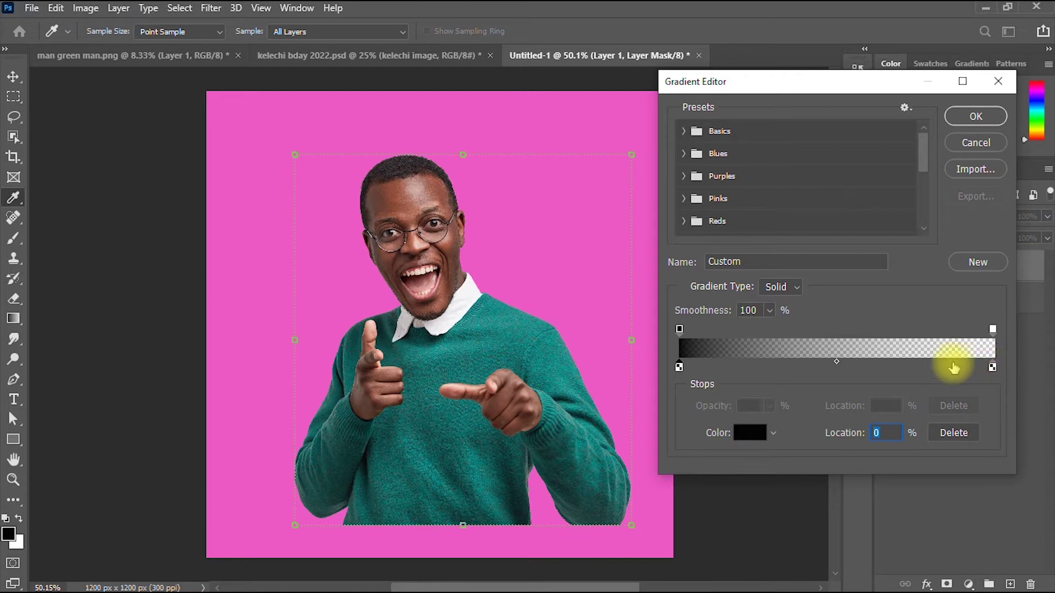
click(687, 132)
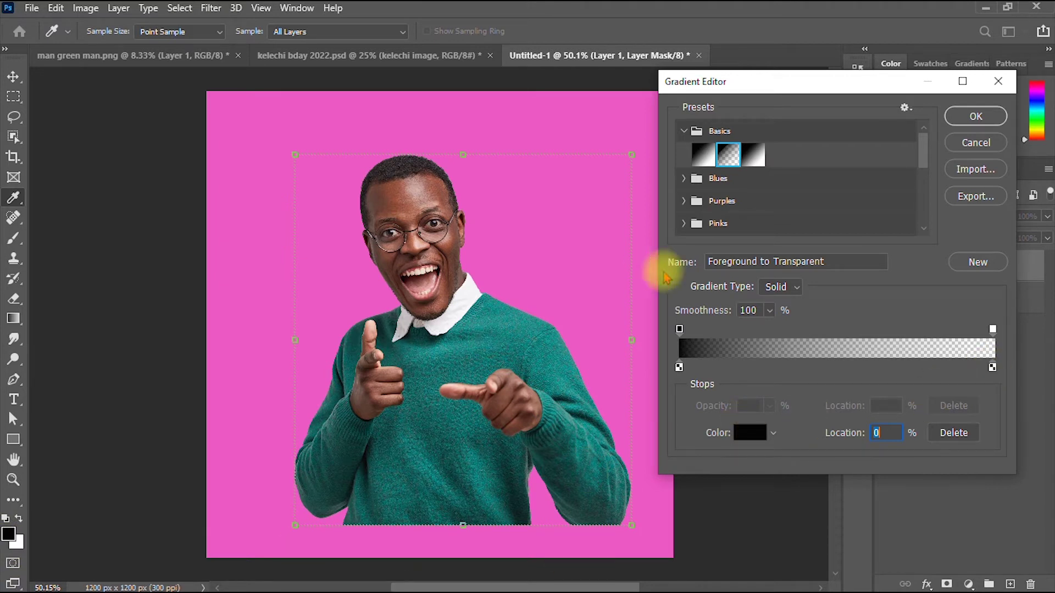
click(968, 115)
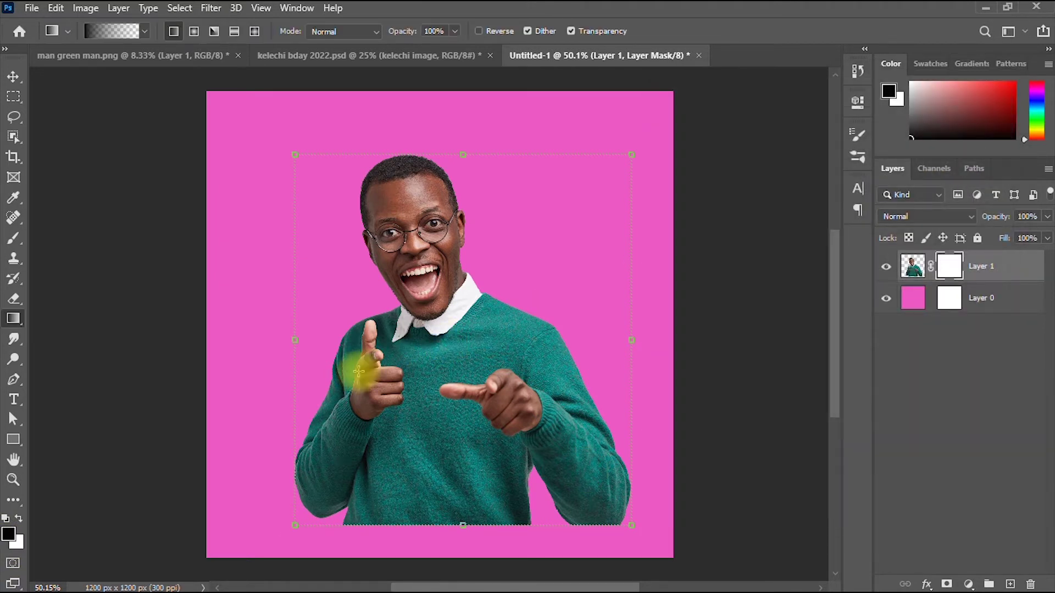
Step: Drag five mask gradients upward from the canvas bottom toward the hands and shoulders
scroll(471, 473, down, 2)
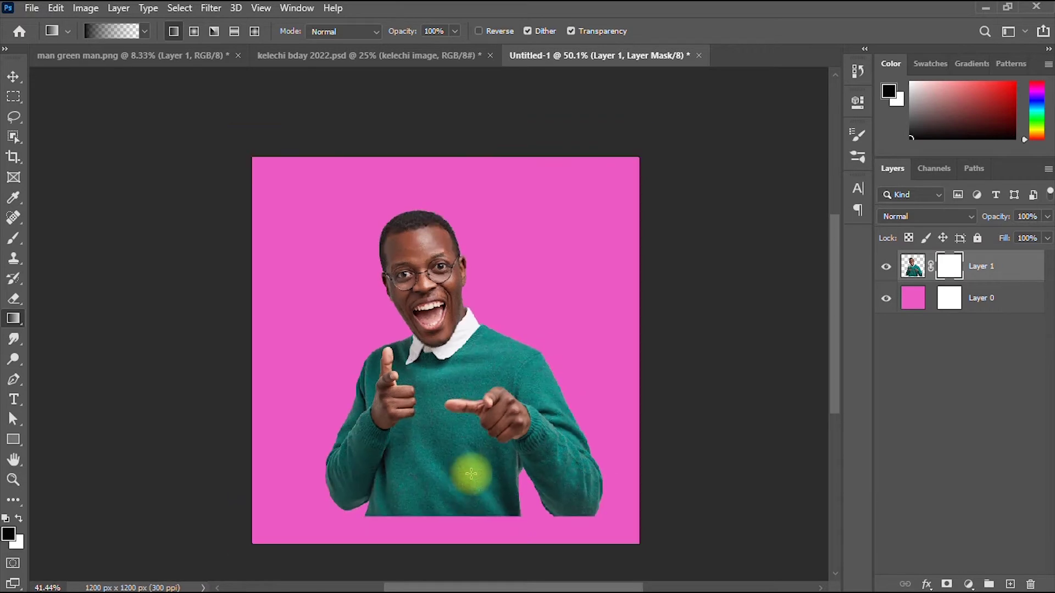
scroll(449, 511, up, 3)
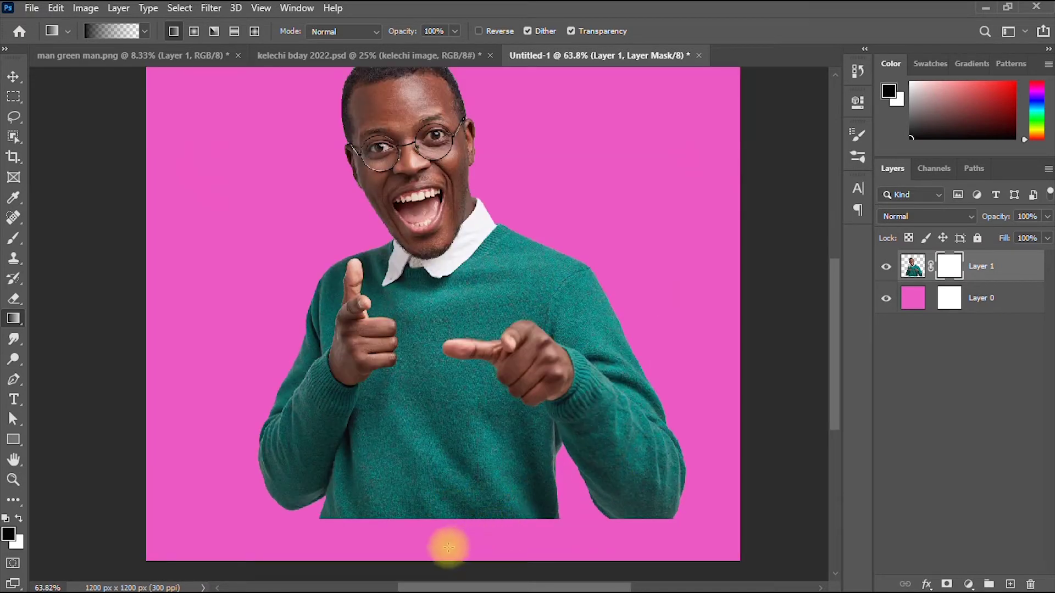
drag(451, 543, 472, 328)
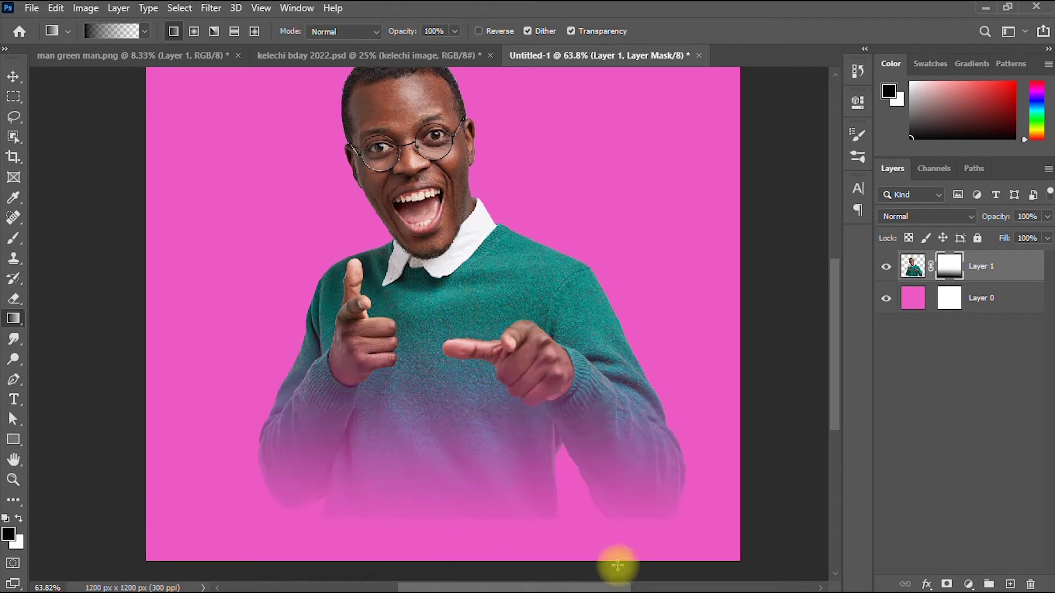
drag(632, 526, 541, 348)
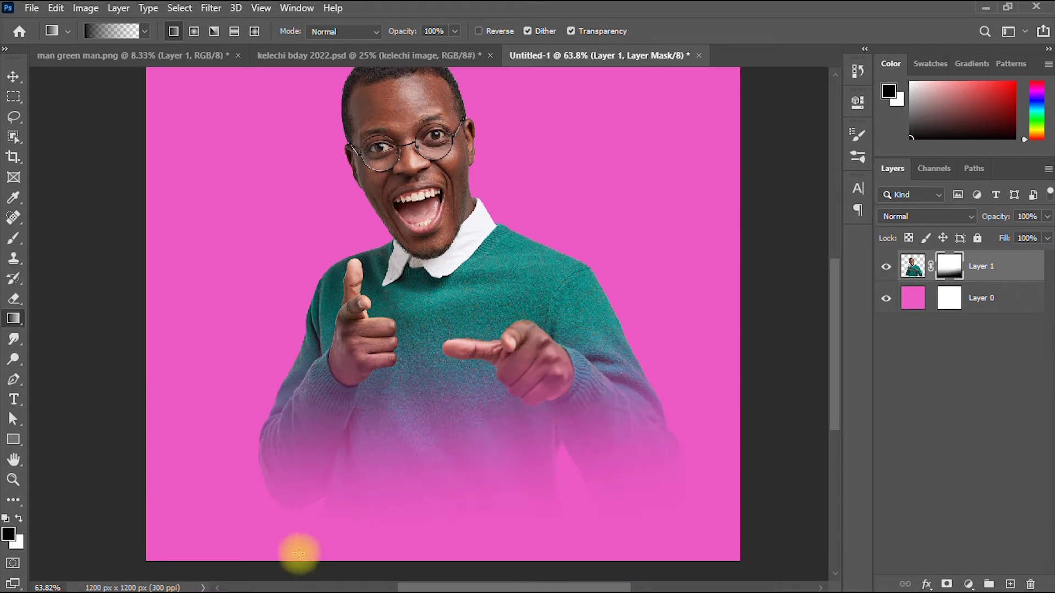
drag(299, 514, 307, 341)
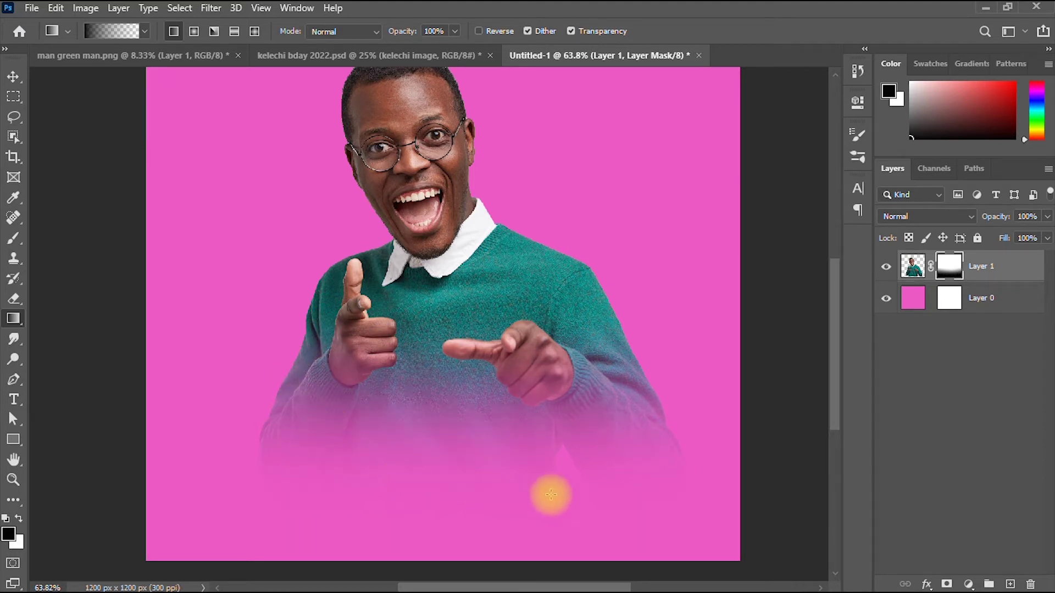
scroll(481, 419, down, 3)
drag(608, 483, 538, 288)
drag(317, 471, 352, 343)
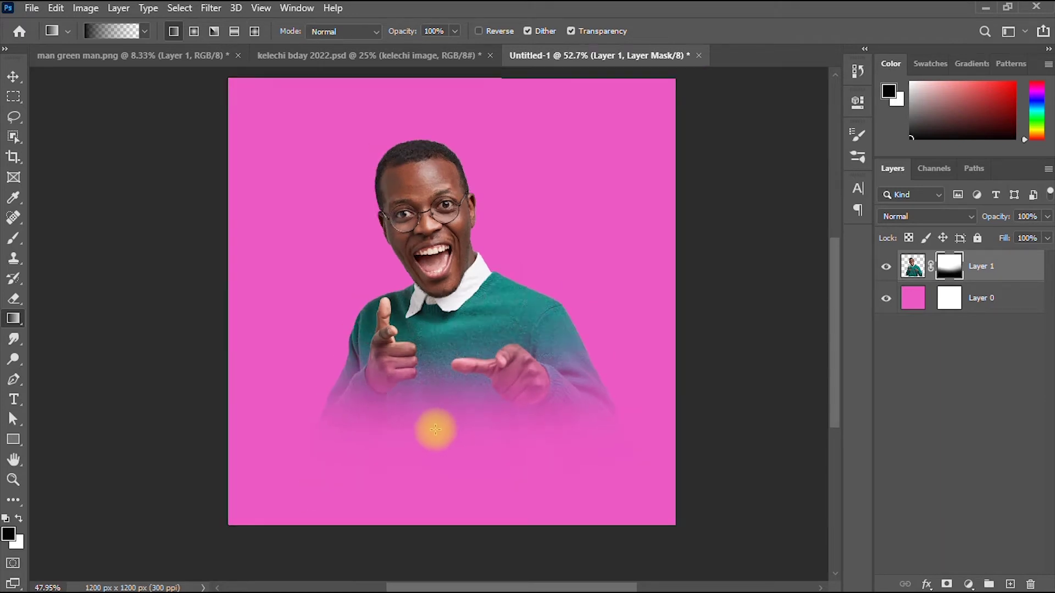
scroll(435, 429, down, 1)
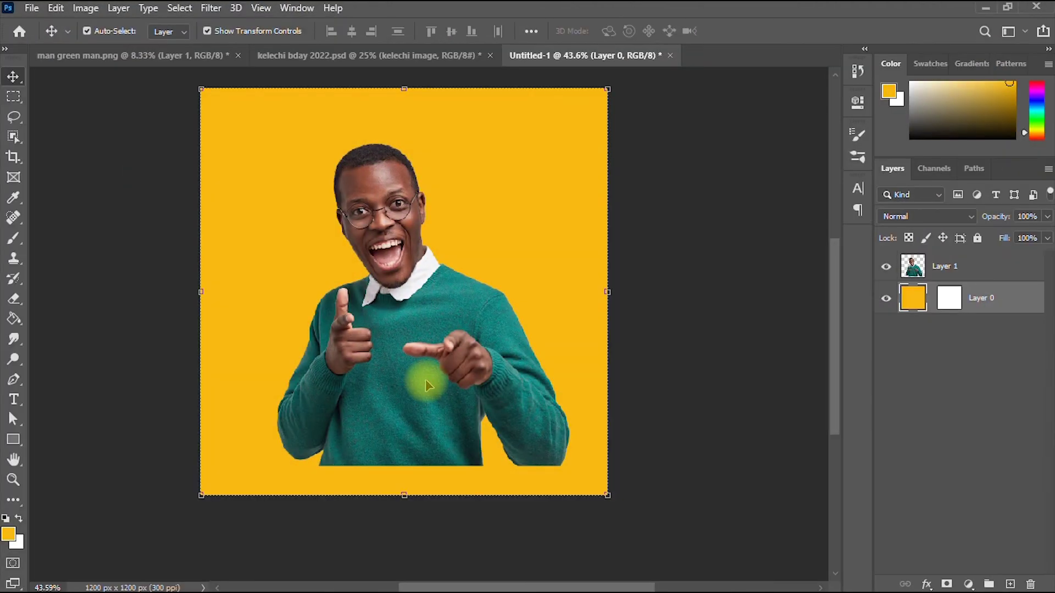
Step: Delete Layer 1's mask, fill Layer 0 with yellow, and select Layer 1
scroll(429, 382, up, 1)
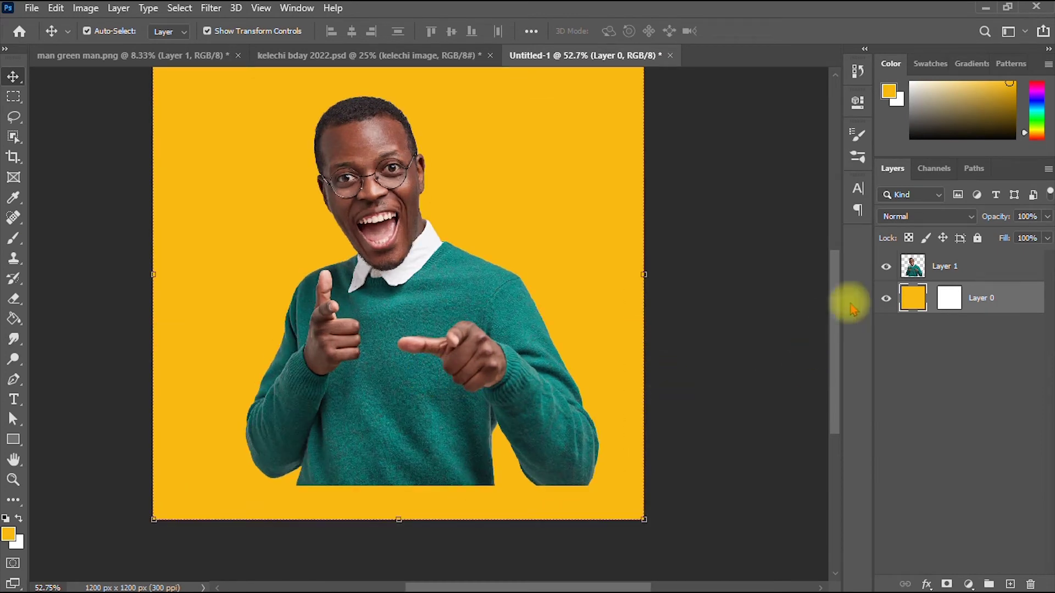
drag(836, 340, 838, 309)
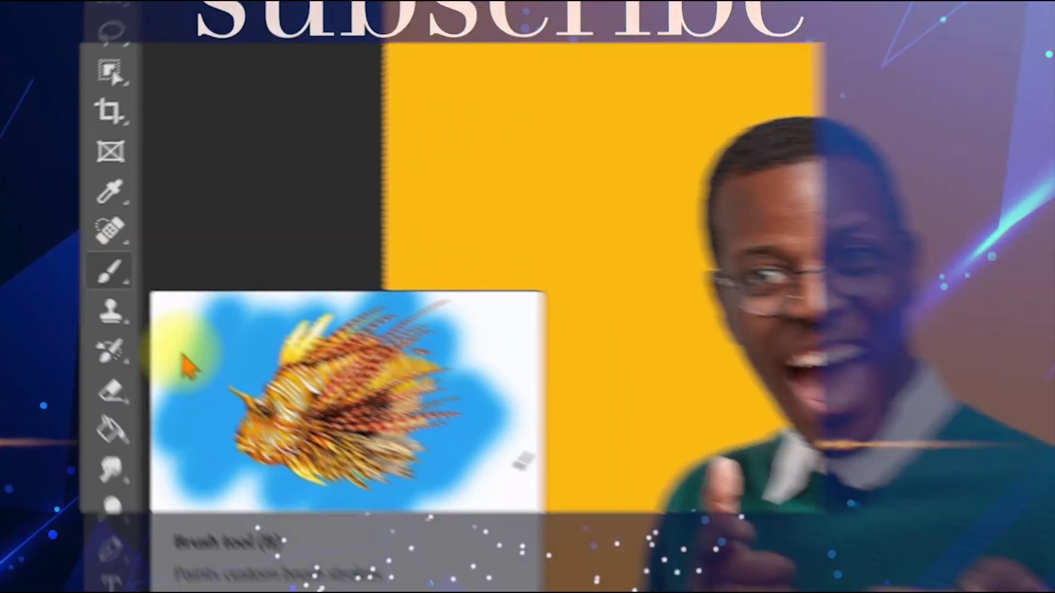
key(Escape)
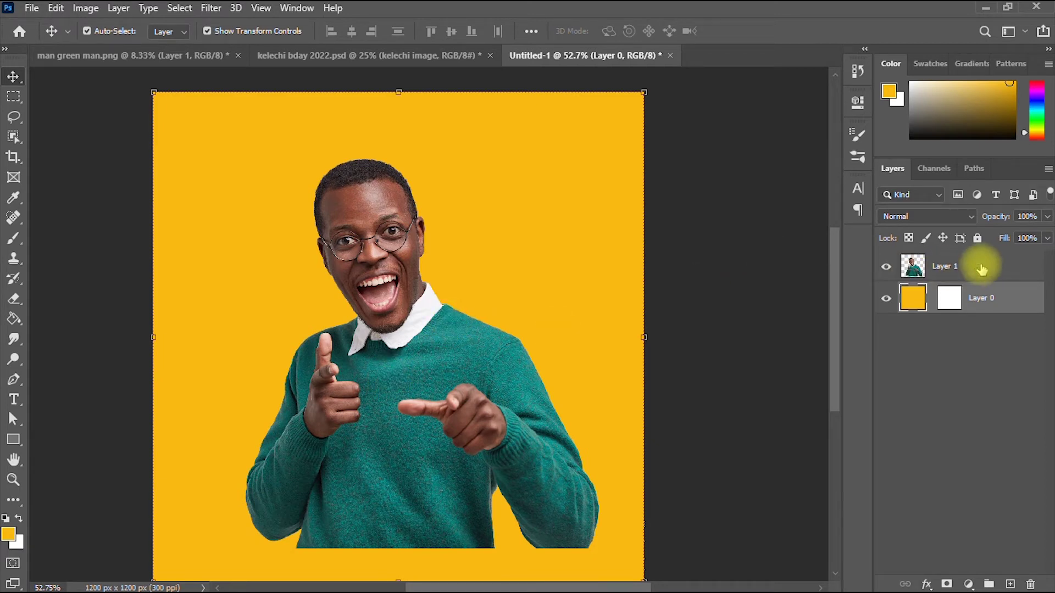
click(982, 266)
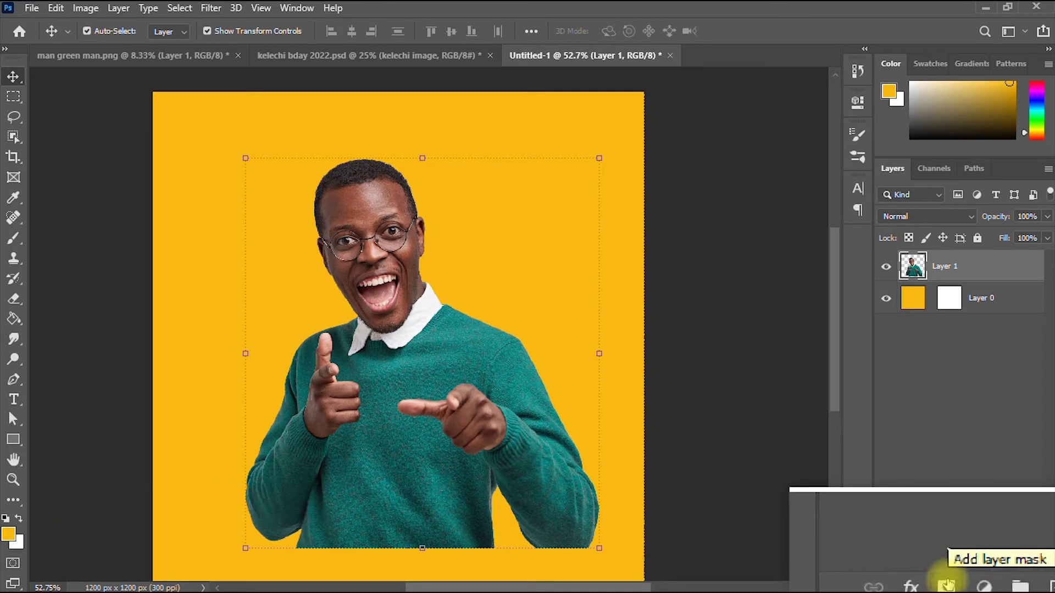
Step: Add a fresh white layer mask to Layer 1 over the yellow background
key(Escape)
click(946, 584)
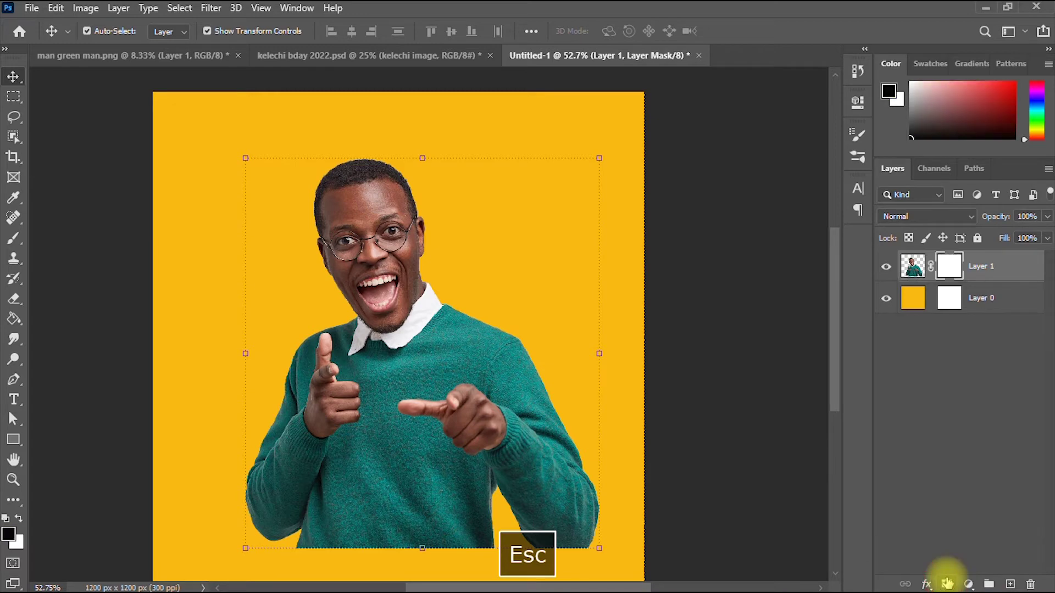
scroll(480, 342, down, 2)
scroll(480, 341, up, 3)
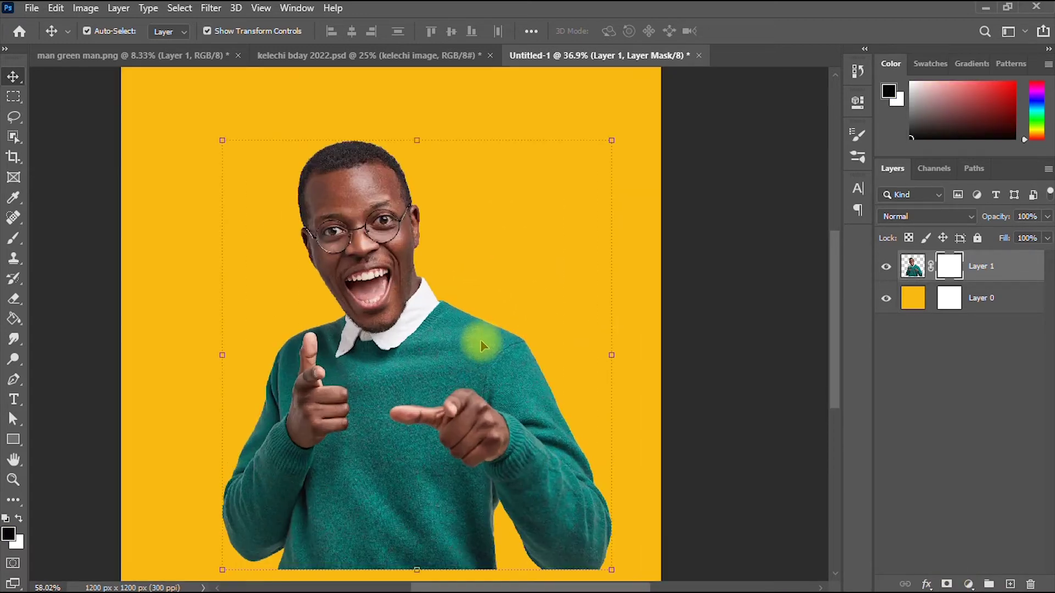
scroll(835, 376, down, 3)
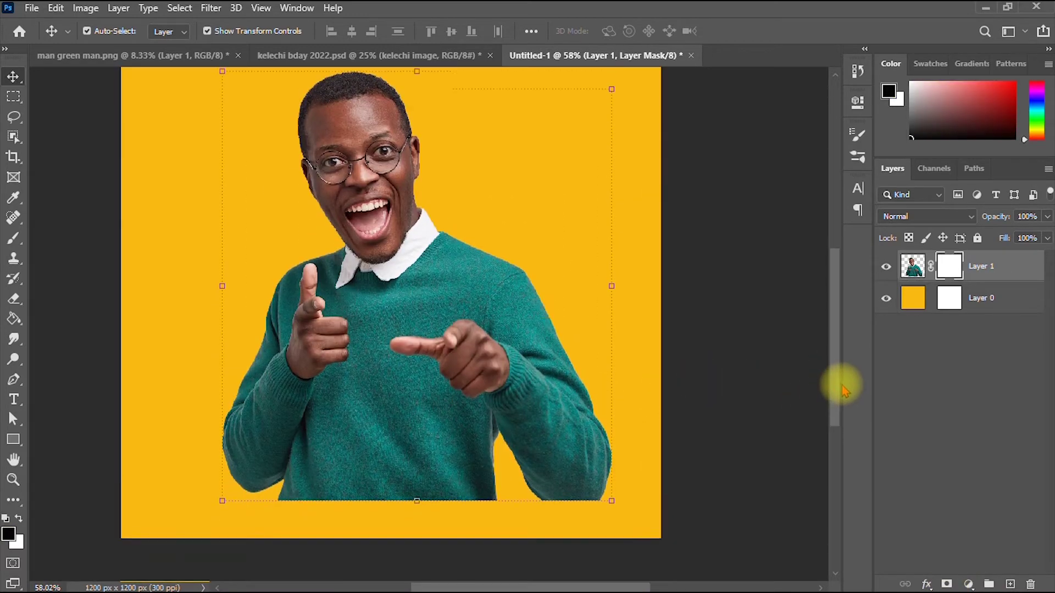
scroll(841, 382, up, 2)
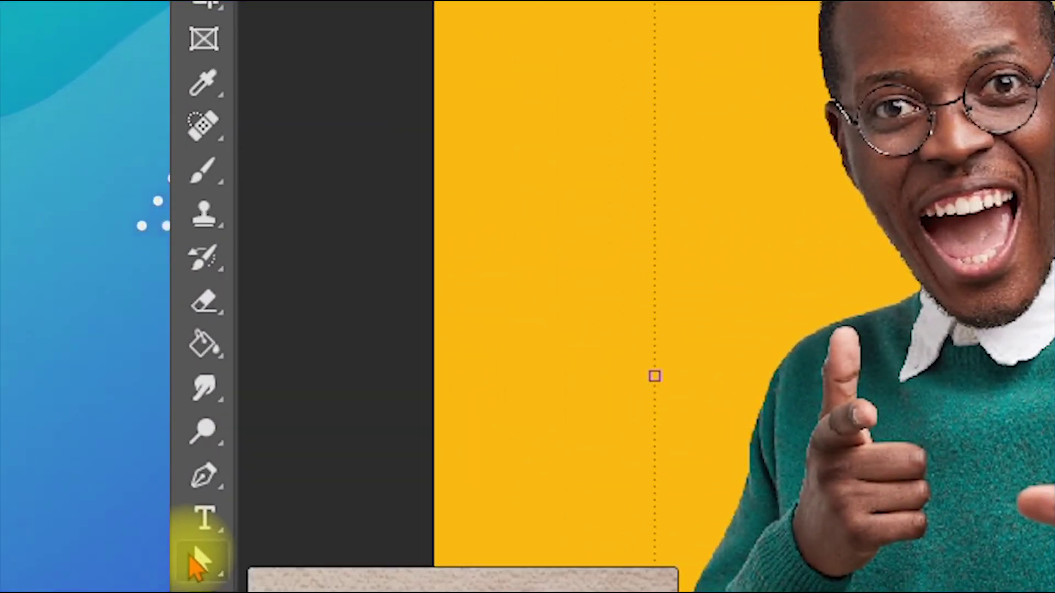
Step: Choose the Brush tool with a Soft Round preset at 0% hardness and adjust its size
click(211, 192)
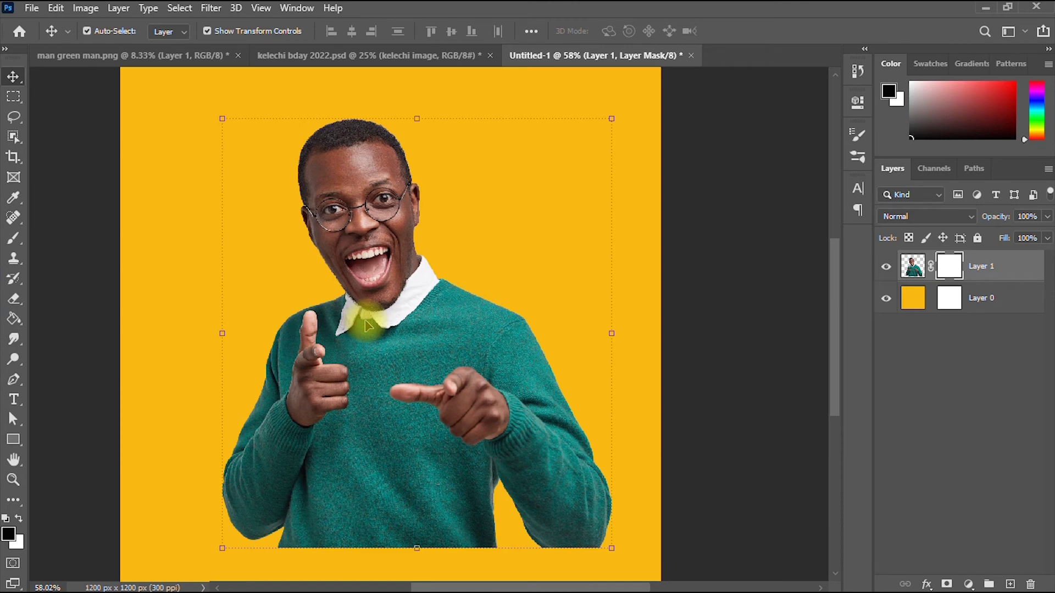
scroll(287, 360, up, 2)
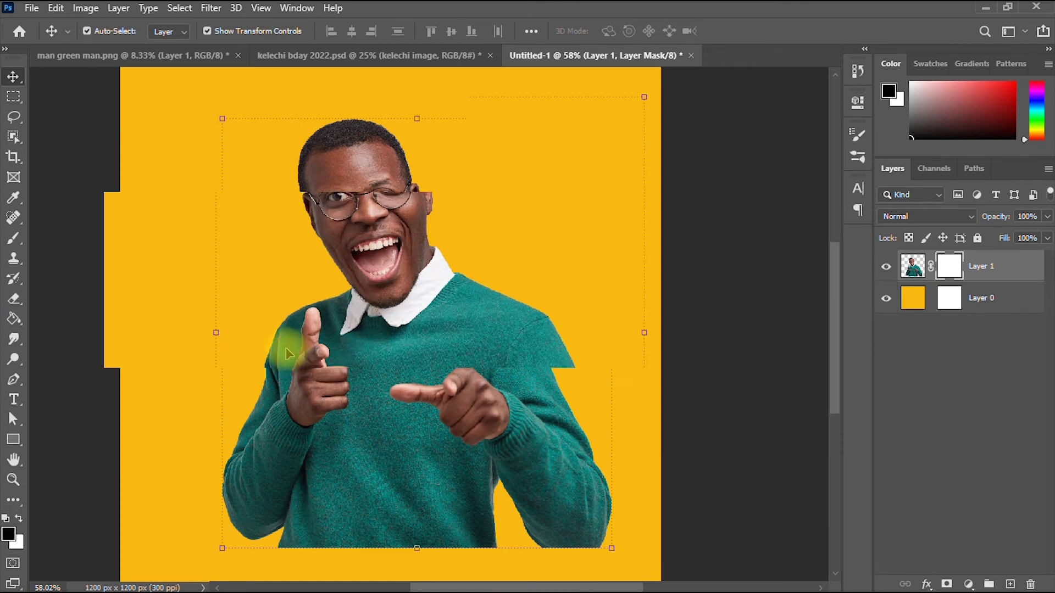
scroll(288, 354, down, 2)
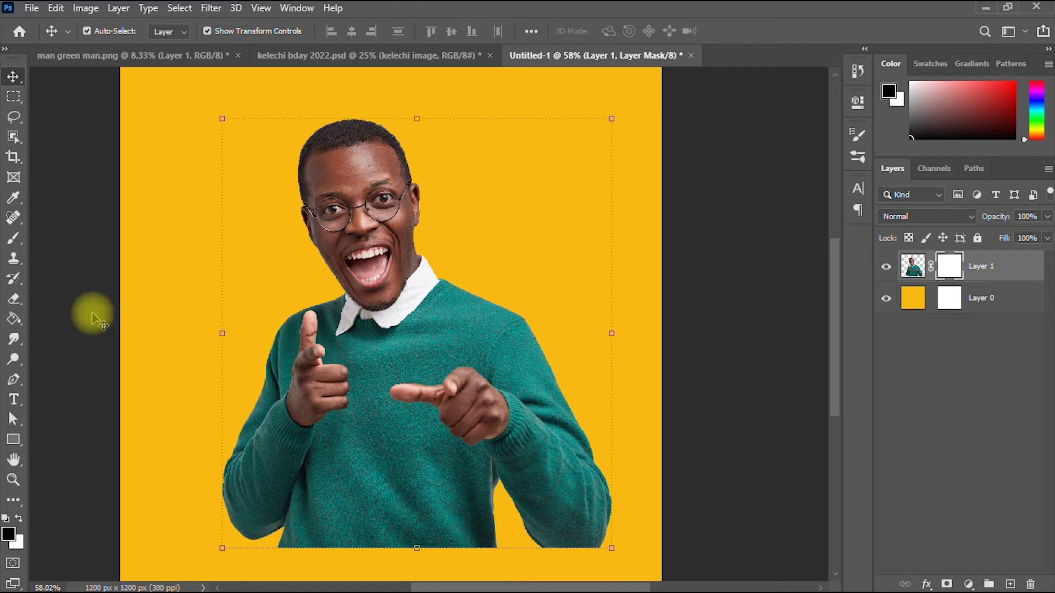
click(14, 240)
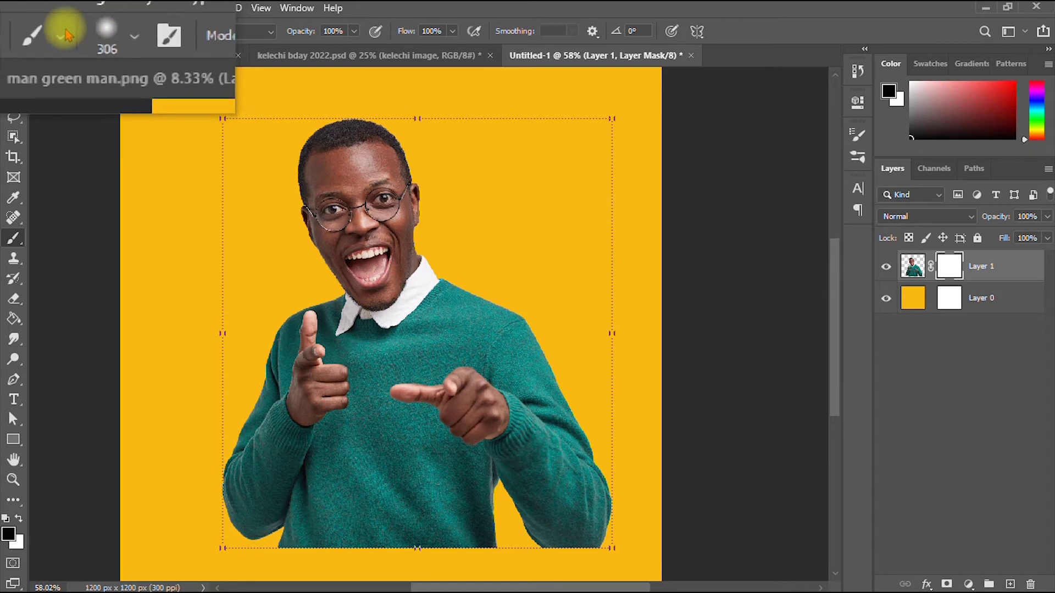
click(85, 40)
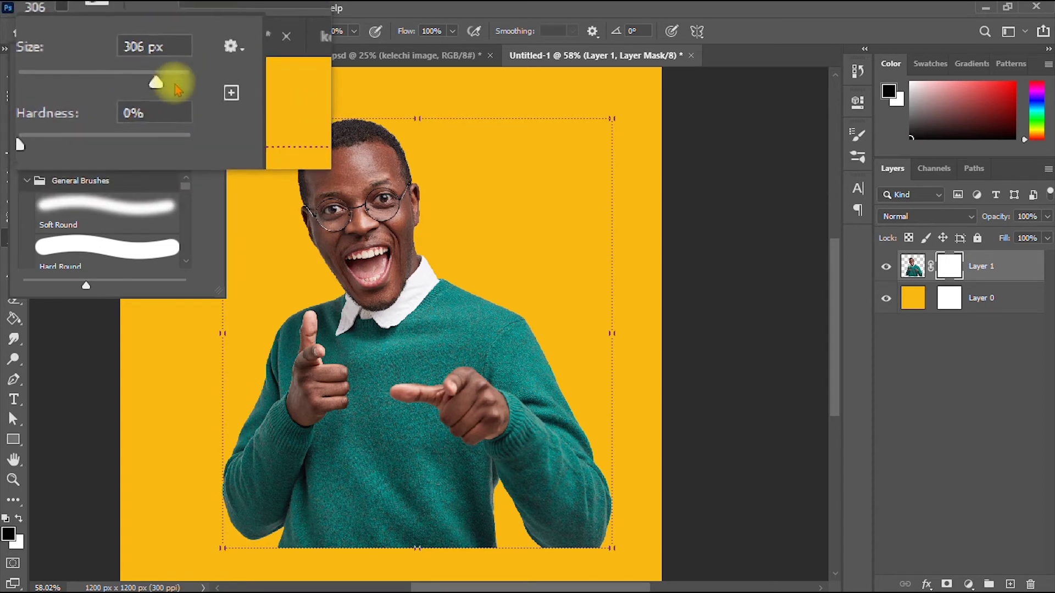
drag(165, 87, 66, 82)
key(Return)
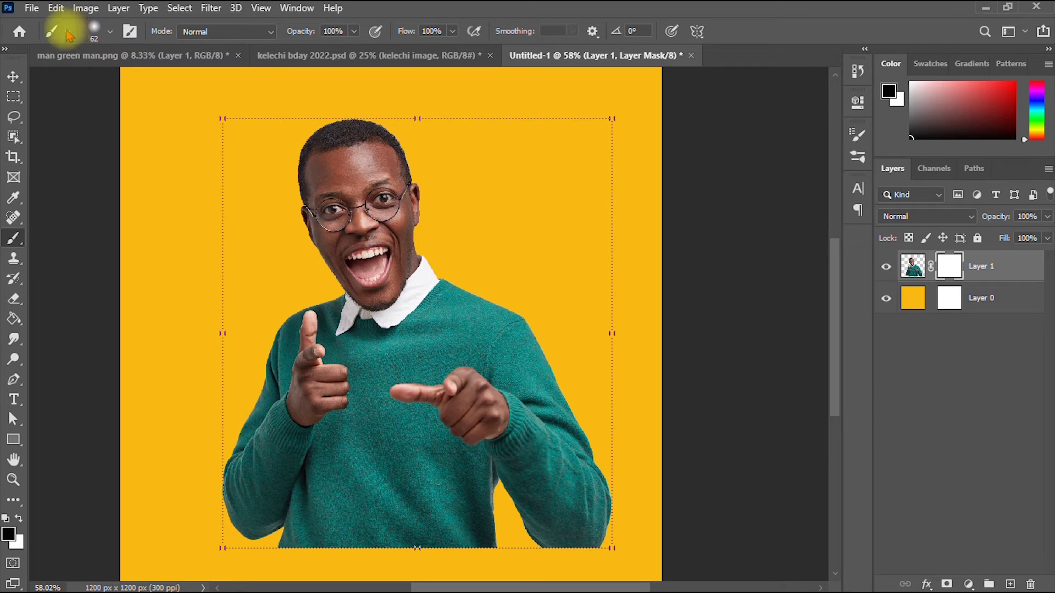
Step: Raise the soft brush's Size slider to 495 px in the Brush Preset picker
click(111, 34)
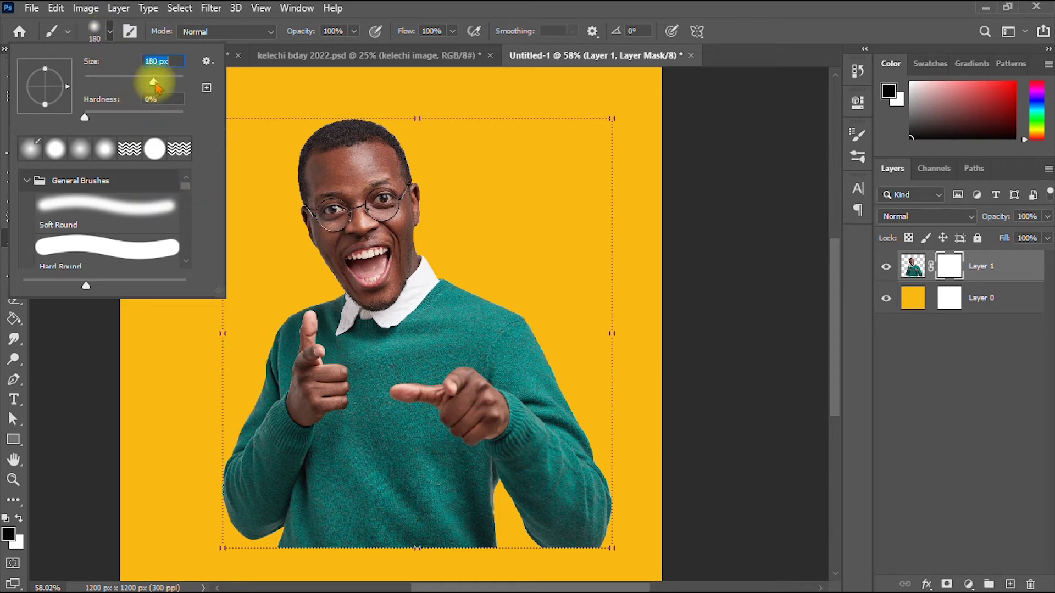
drag(162, 86, 164, 83)
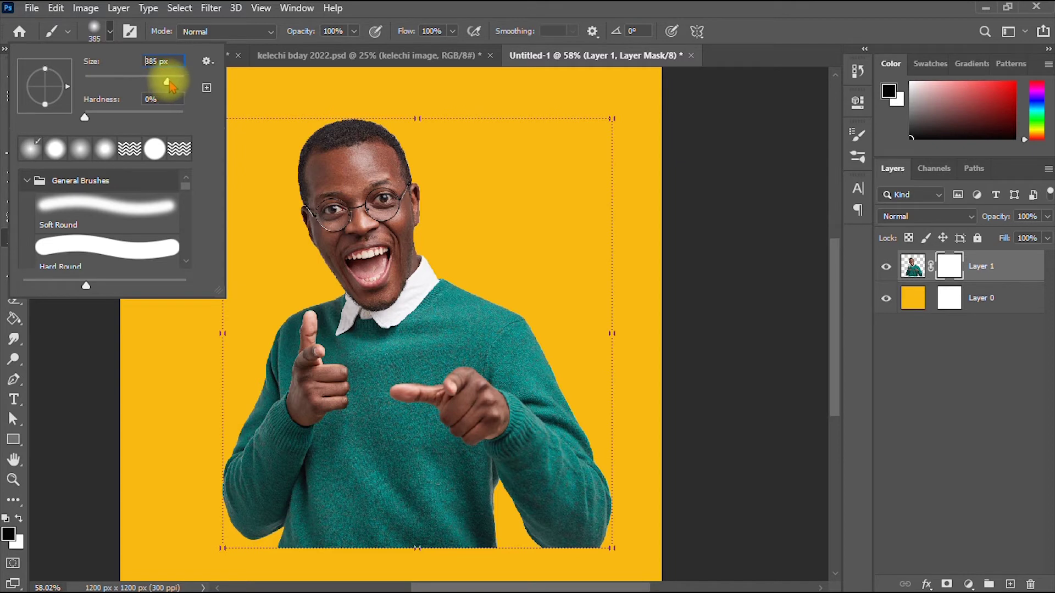
drag(169, 84, 174, 83)
click(209, 314)
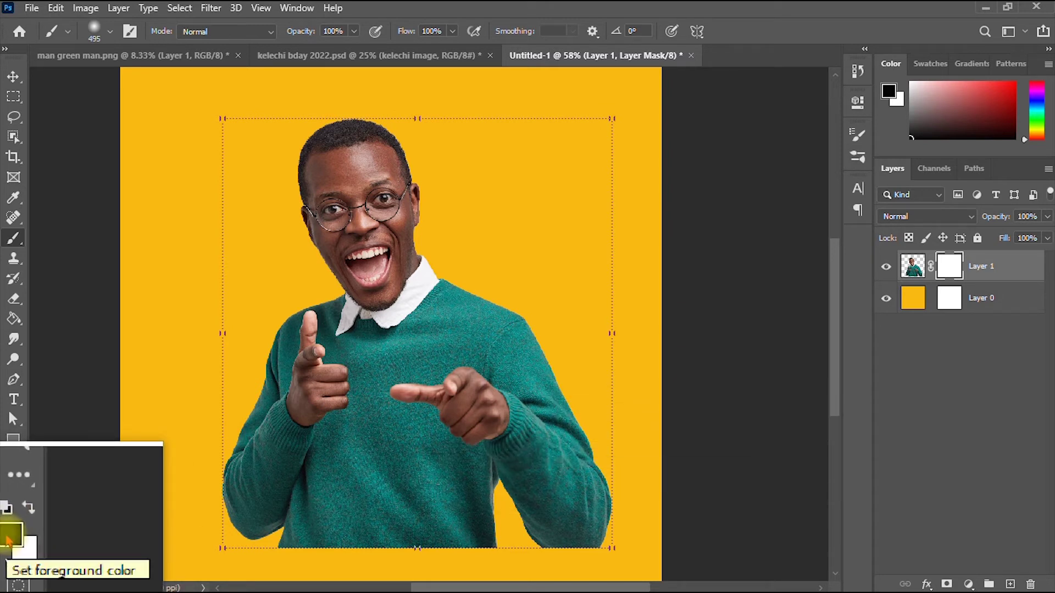
Step: Zoom out and paint black across the lower sweater on Layer 1's mask
key(Escape)
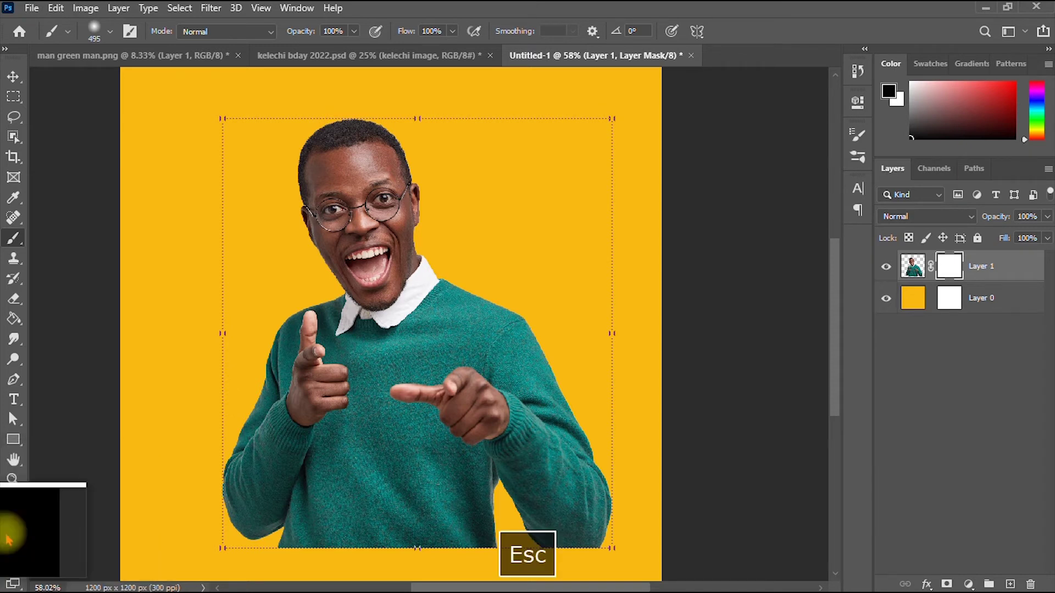
scroll(200, 517, down, 2)
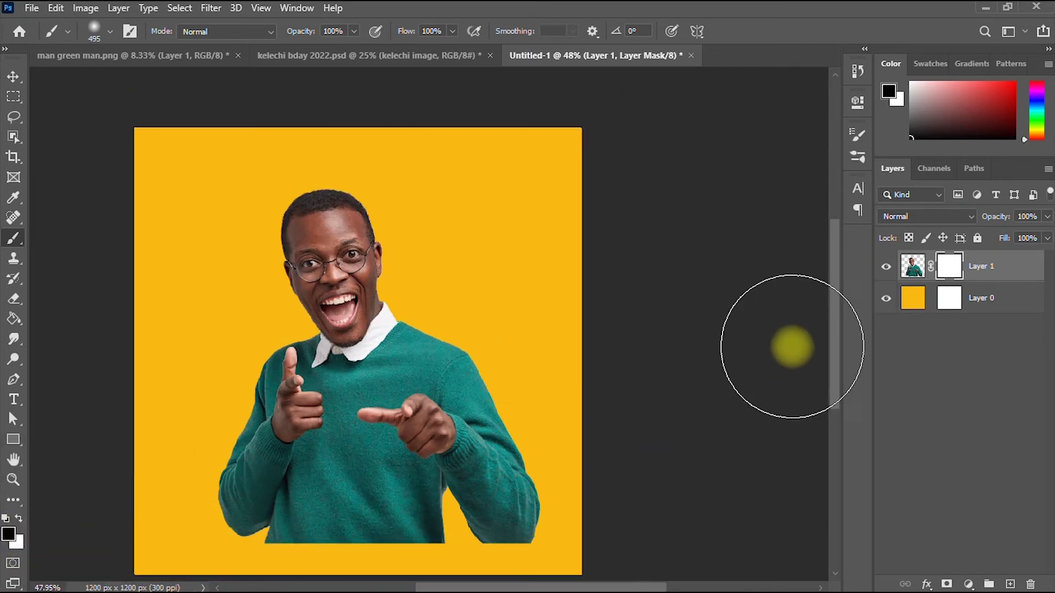
scroll(843, 348, down, 3)
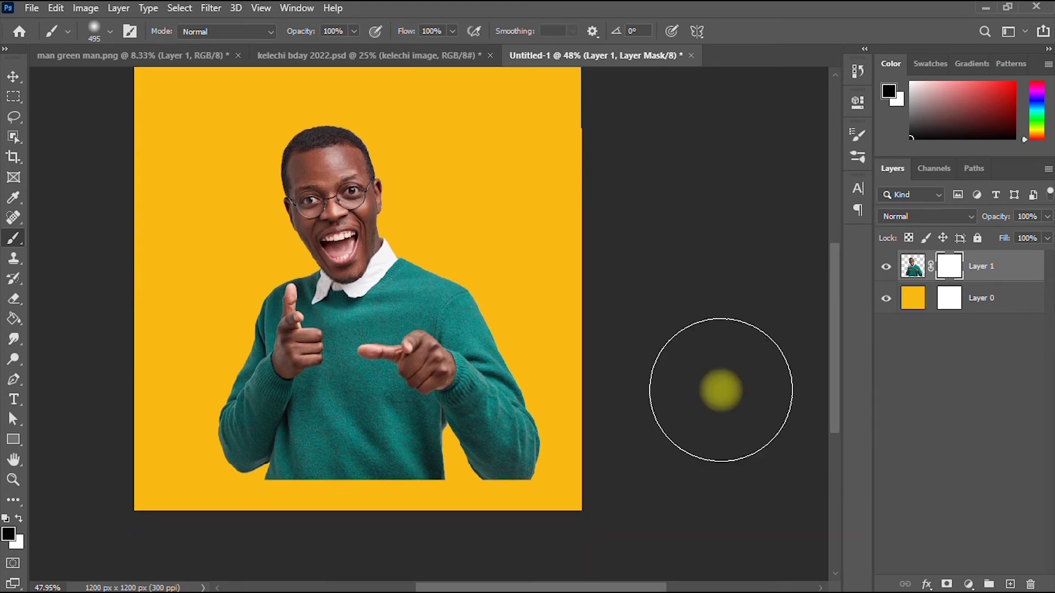
mouse_move(313, 485)
mouse_down()
mouse_move(243, 472)
mouse_move(485, 470)
mouse_move(583, 451)
mouse_move(404, 475)
mouse_move(233, 472)
mouse_move(201, 446)
mouse_move(336, 467)
mouse_move(492, 471)
mouse_move(549, 439)
mouse_move(236, 460)
mouse_move(224, 456)
mouse_move(355, 430)
mouse_move(498, 439)
mouse_move(353, 440)
mouse_move(226, 425)
mouse_up()
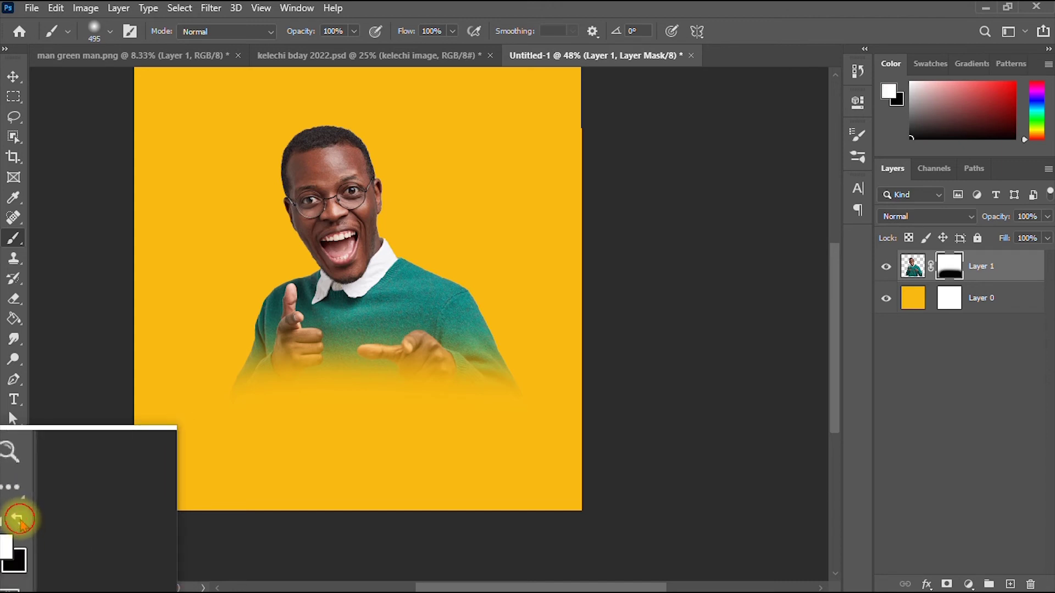
Step: Paint white on Layer 1's mask to restore the left hand, right sleeve and chest
click(20, 518)
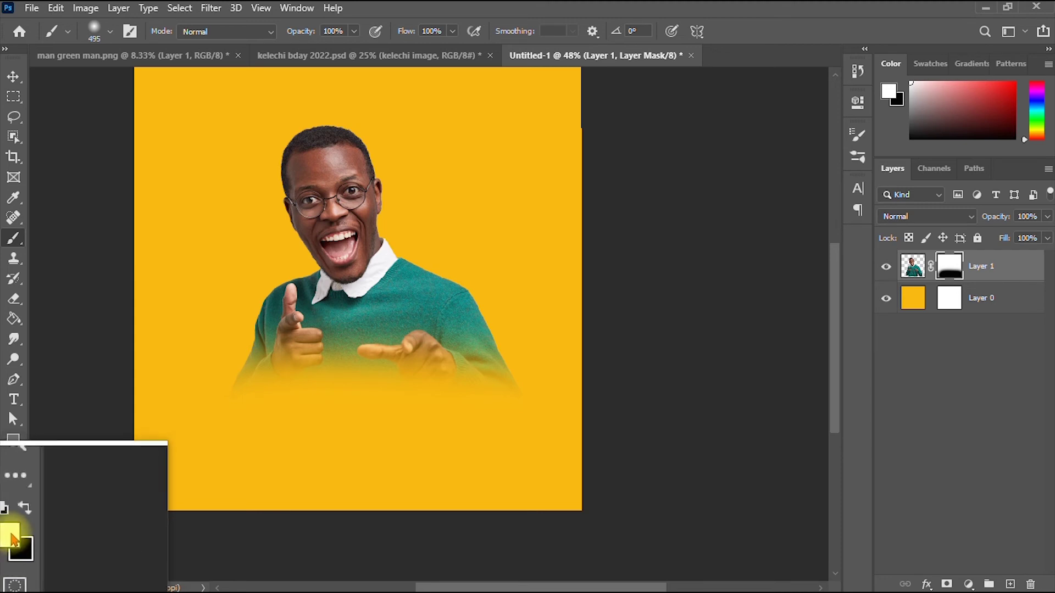
key(Escape)
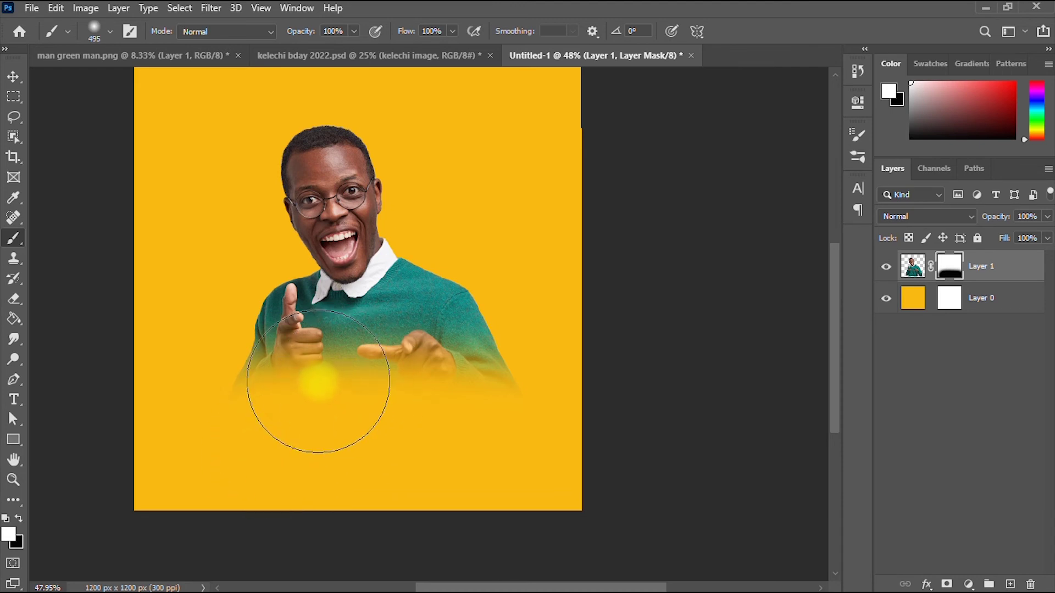
mouse_move(251, 382)
mouse_down()
mouse_move(304, 353)
mouse_move(286, 363)
mouse_move(401, 338)
mouse_move(467, 341)
mouse_move(238, 377)
mouse_move(452, 351)
mouse_move(497, 365)
mouse_move(495, 377)
mouse_up()
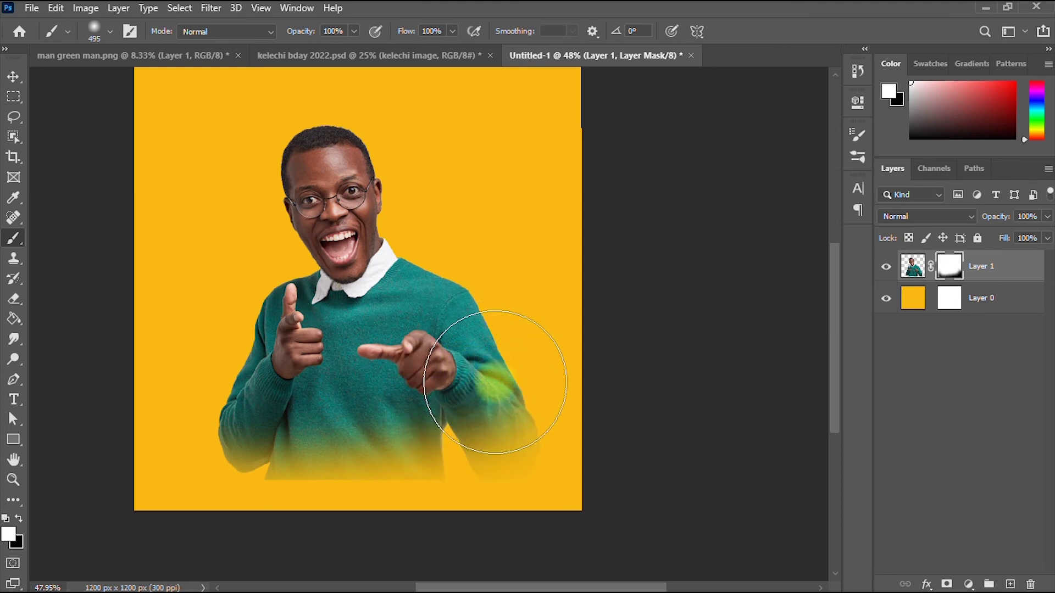
mouse_move(494, 381)
mouse_down()
mouse_move(504, 382)
mouse_move(351, 383)
mouse_up()
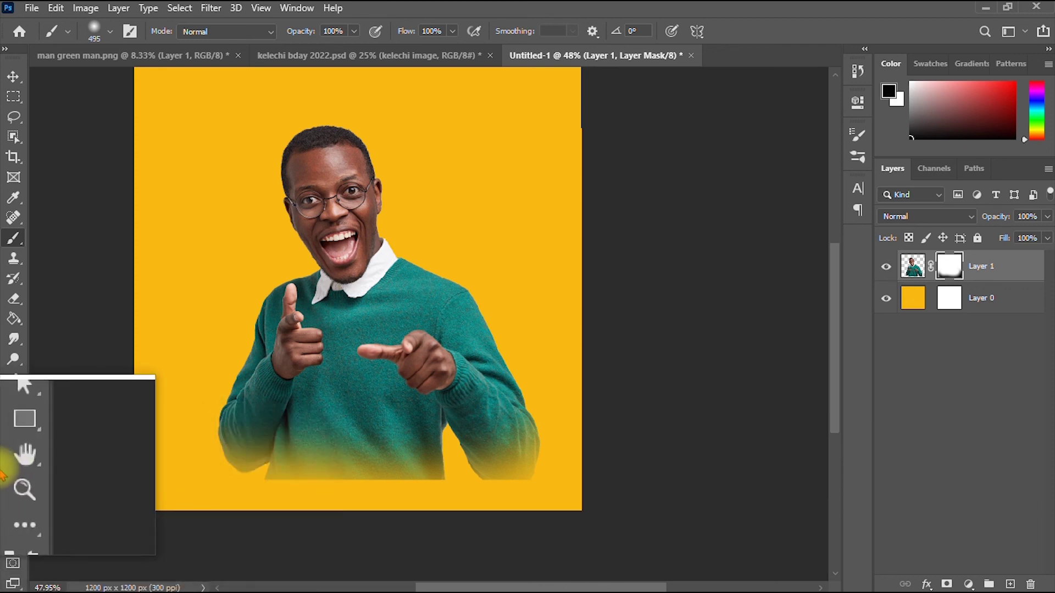
Step: Brush black upward across the lower sweater on the mask, then zoom in and out to check the fade
key(Escape)
mouse_move(209, 476)
mouse_down()
mouse_move(234, 474)
mouse_move(255, 491)
mouse_move(519, 474)
mouse_move(263, 484)
mouse_move(199, 457)
mouse_move(389, 487)
mouse_move(517, 457)
mouse_move(231, 454)
mouse_move(245, 377)
mouse_up()
scroll(244, 373, up, 2)
scroll(242, 369, down, 4)
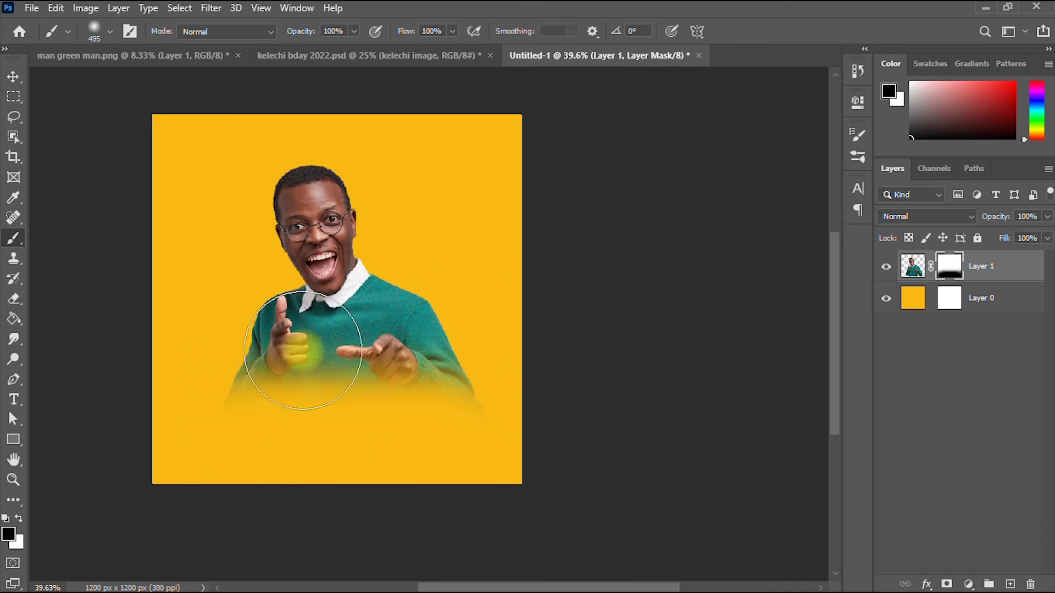
scroll(303, 351, up, 3)
scroll(354, 335, down, 3)
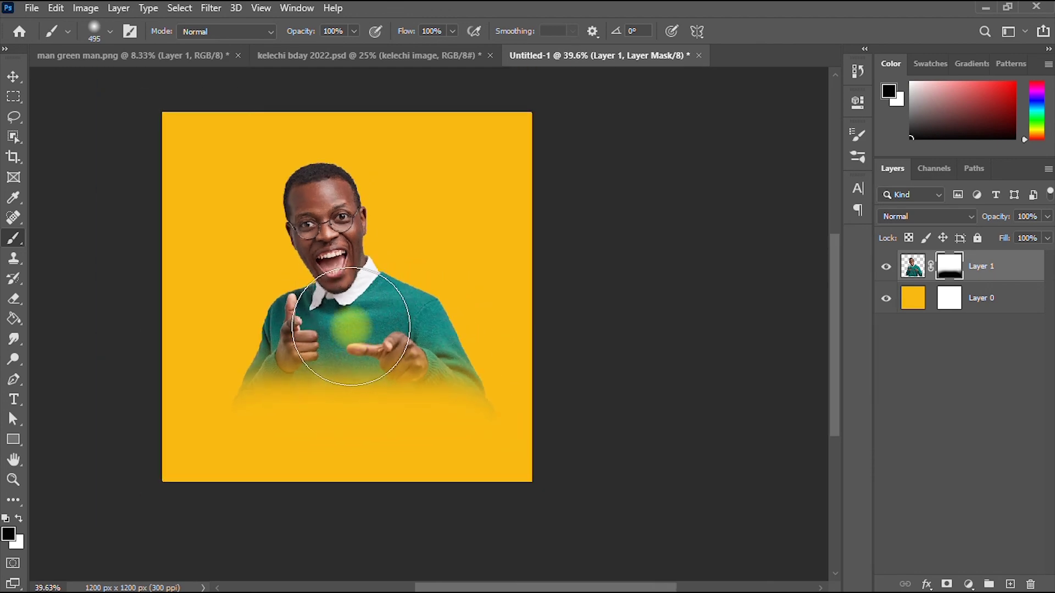
scroll(351, 326, up, 3)
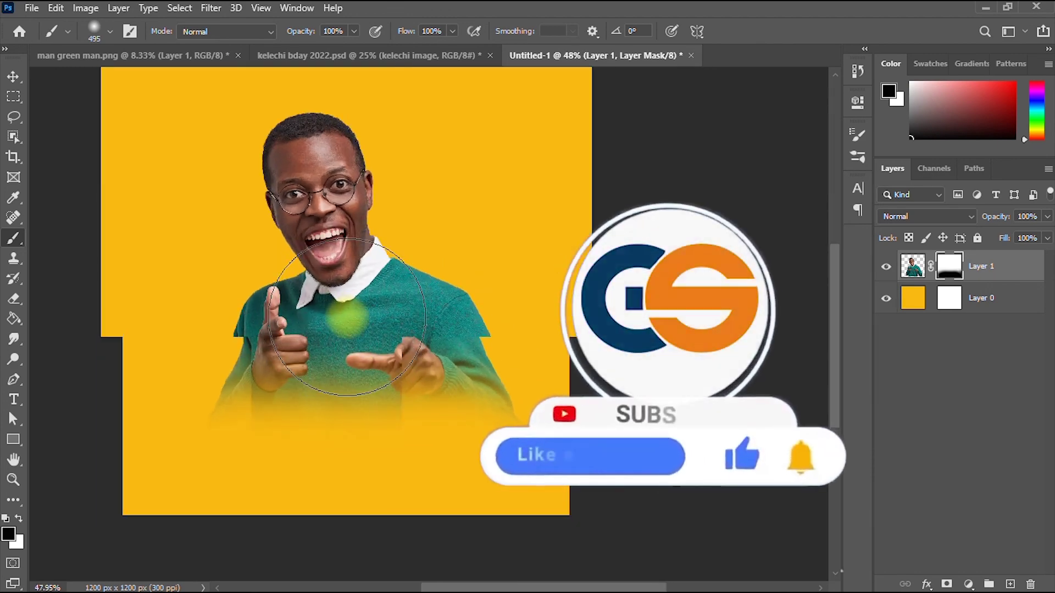
scroll(345, 316, down, 2)
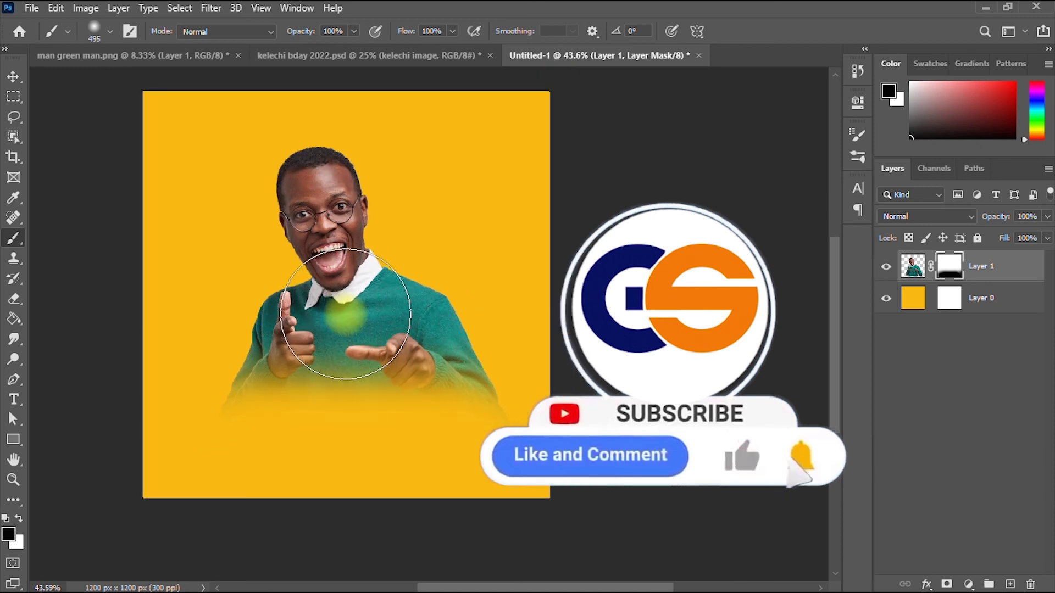
scroll(347, 312, down, 1)
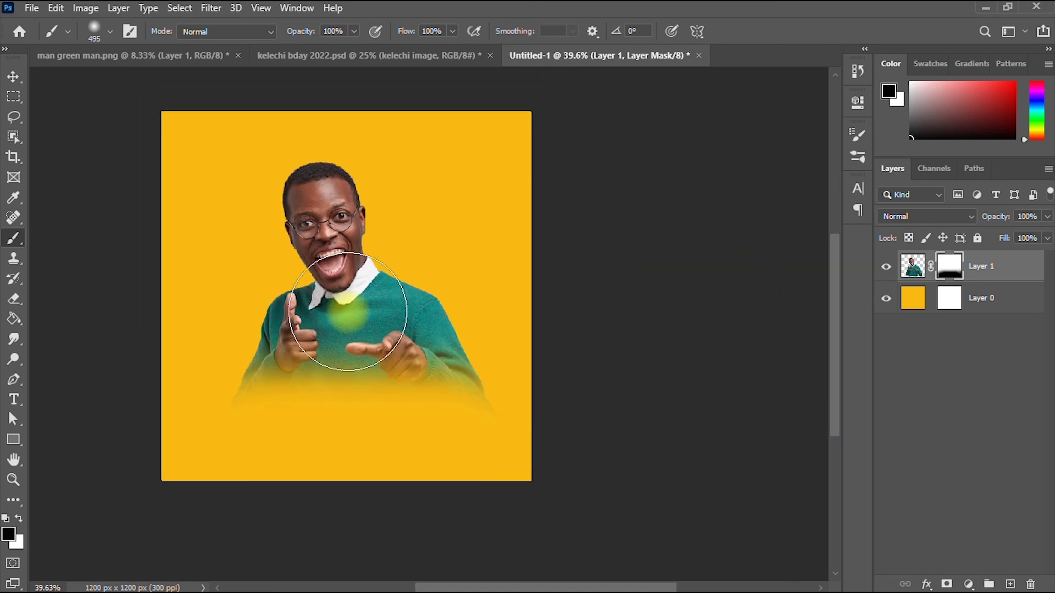
scroll(348, 312, up, 3)
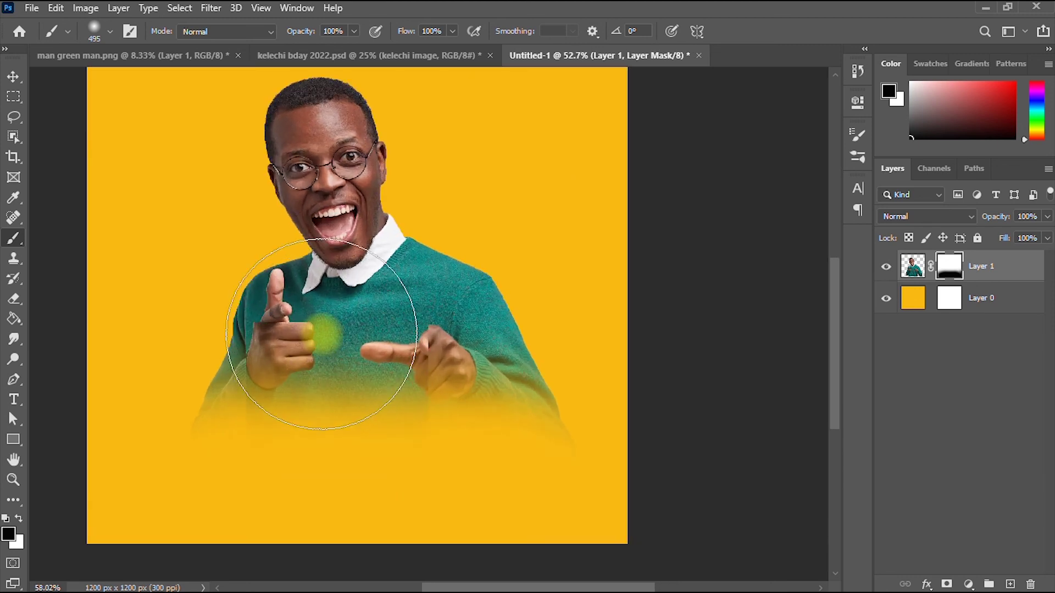
scroll(322, 334, down, 4)
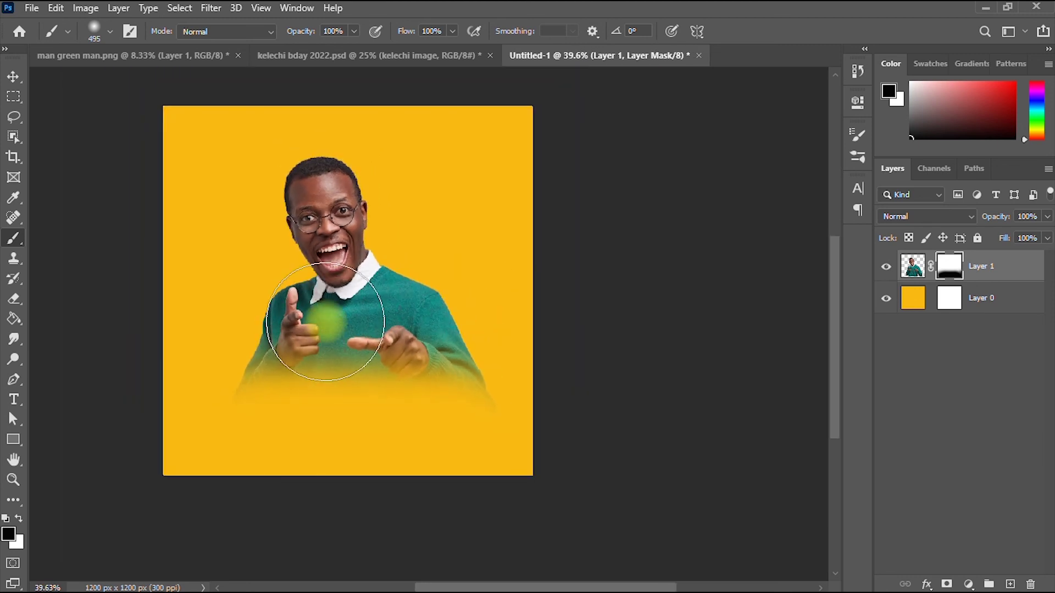